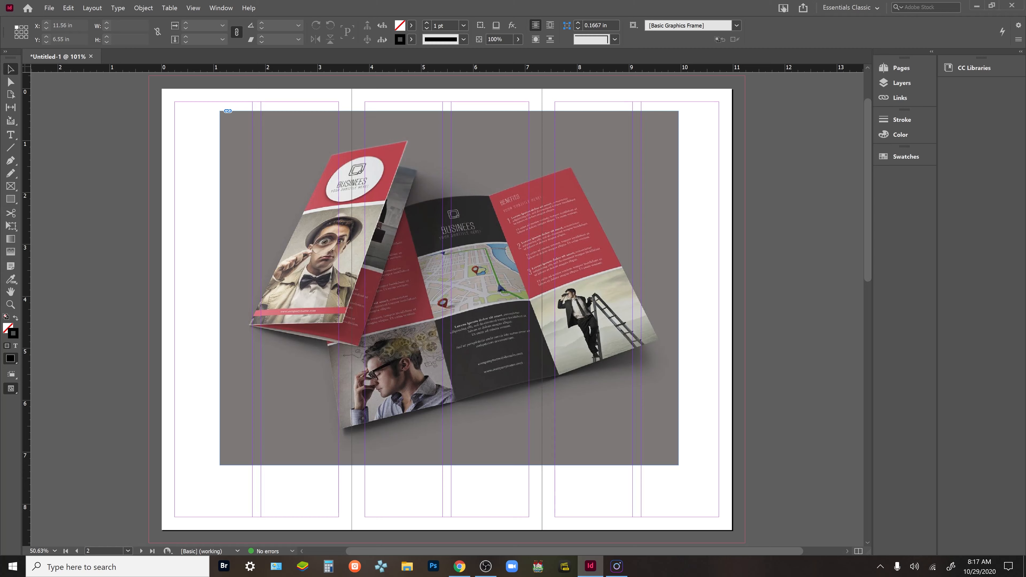
Try shrinking the brochure image's frame to about 2.74 × 2.12 in and fitting its content proportionally, and undo both changes
left_click(518, 351)
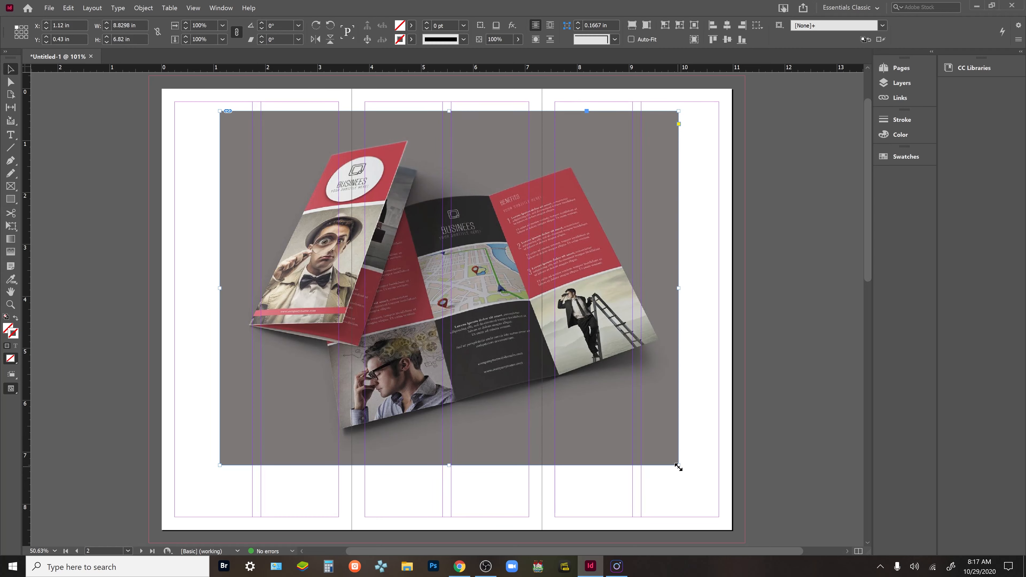
left_click_drag(678, 467, 362, 195)
right_click(334, 187)
mouse_move(379, 301)
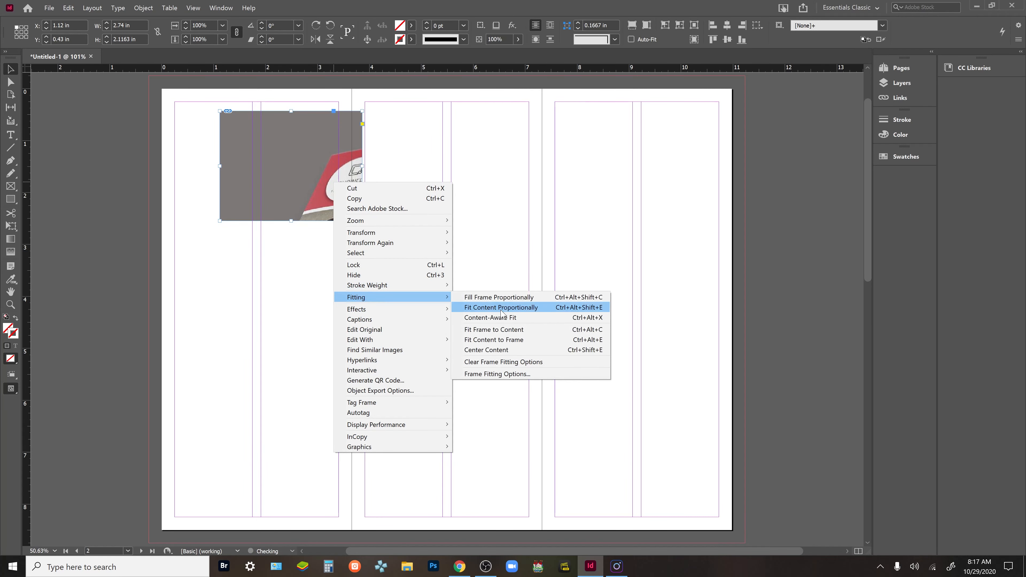
left_click(501, 308)
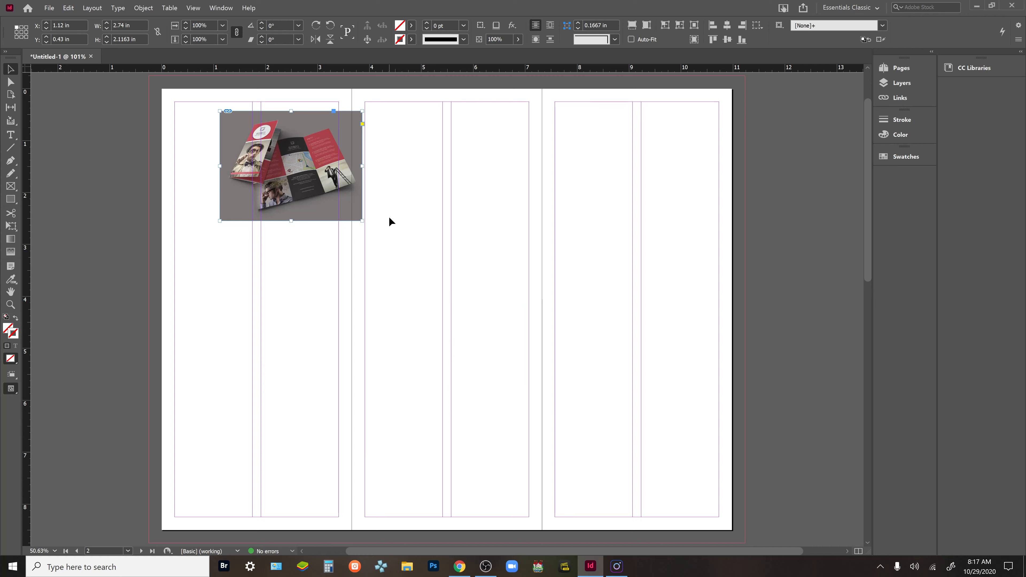
key("ctrl+z")
double_click(362, 220)
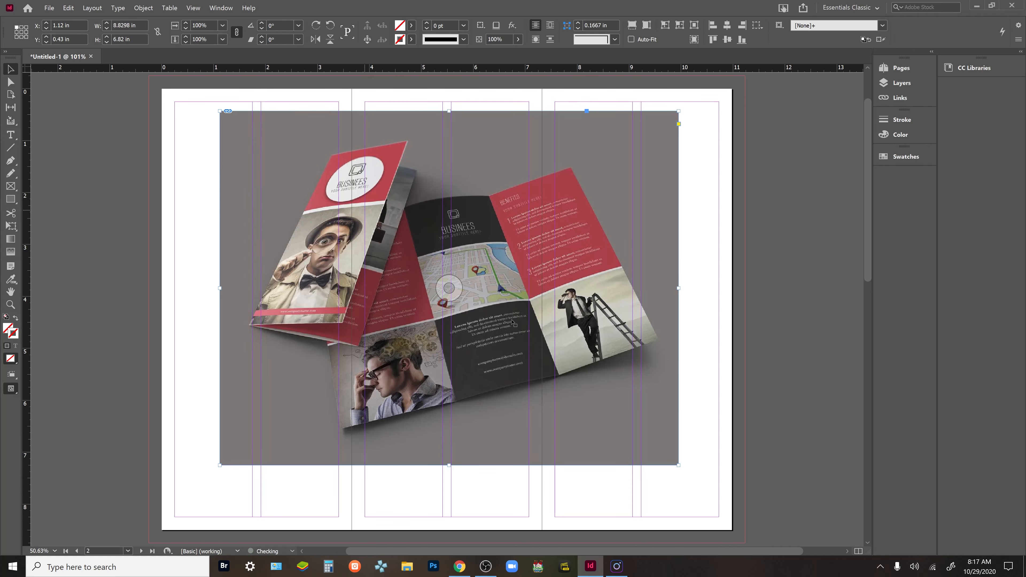
Shrink the brochure image to about 2.72 × 2.10 in, filling its frame proportionally, and move it to the pasteboard beside the third panel
left_click_drag(679, 465, 361, 220)
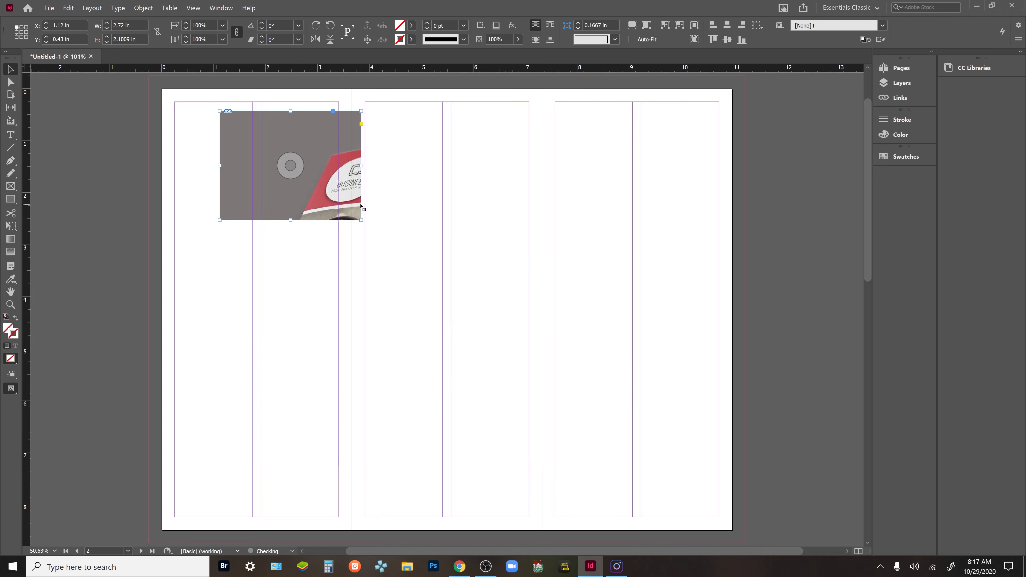
right_click(343, 190)
mouse_move(392, 306)
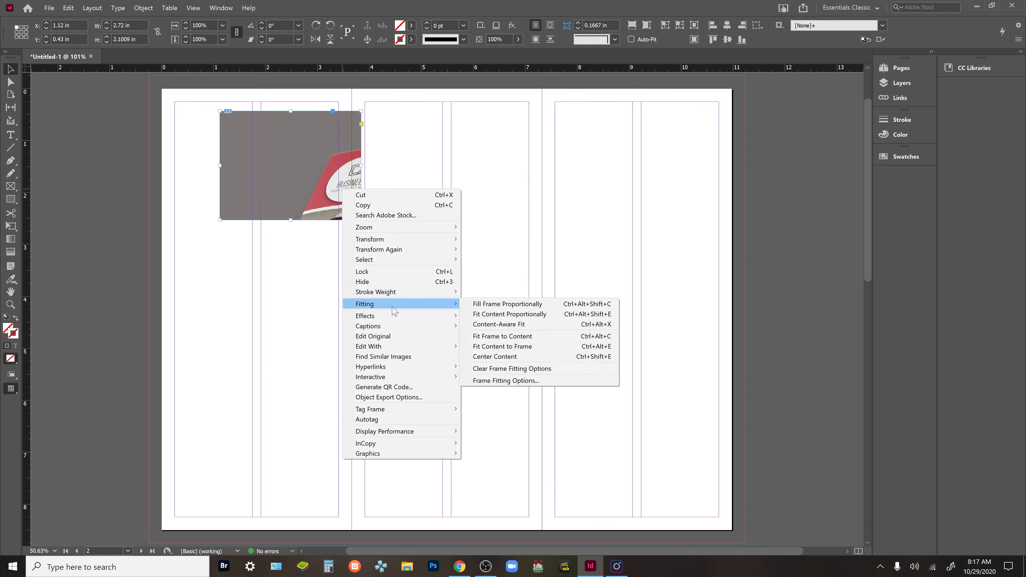
left_click(525, 306)
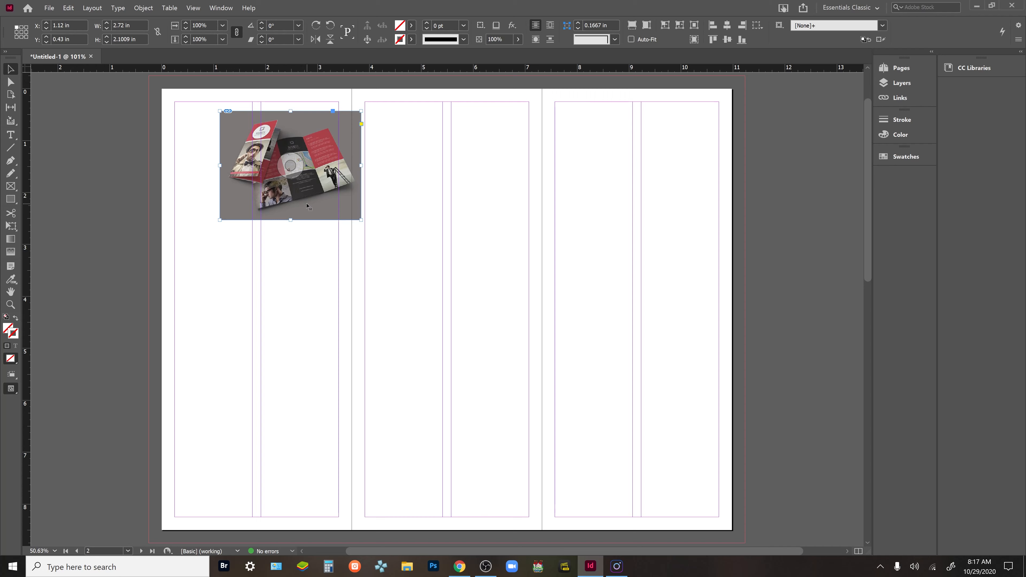
left_click_drag(307, 206, 831, 191)
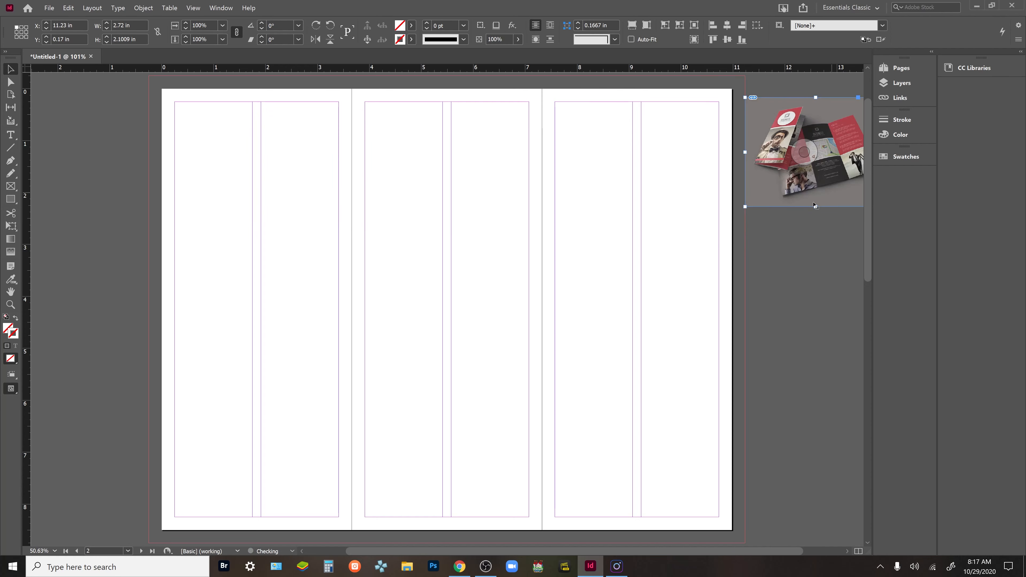
left_click_drag(607, 288, 550, 290)
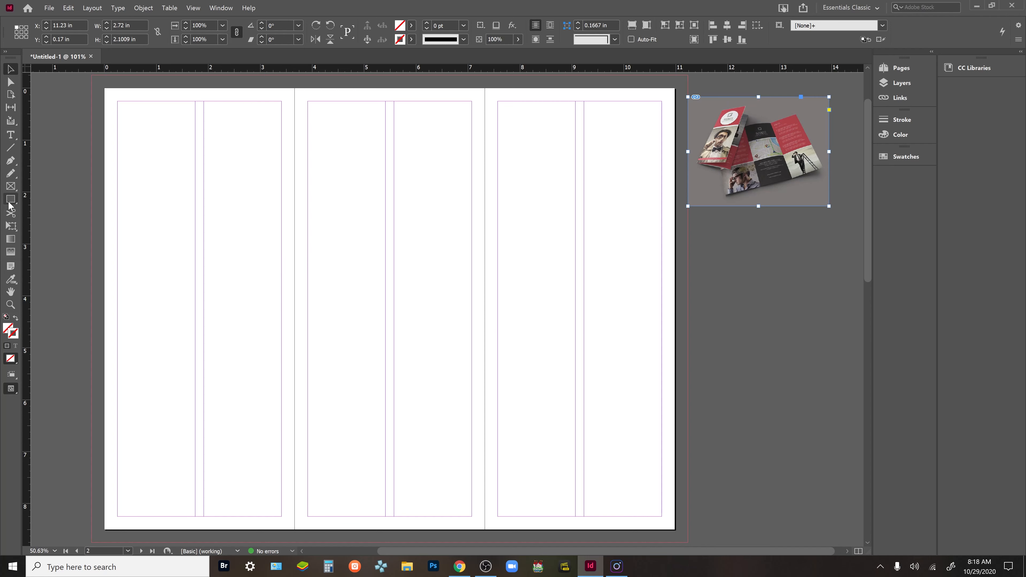
Draw a rectangle frame about 3.91 × 5.9 in over the lower part of the third panel, extending to the outer bleed guides
left_click(11, 187)
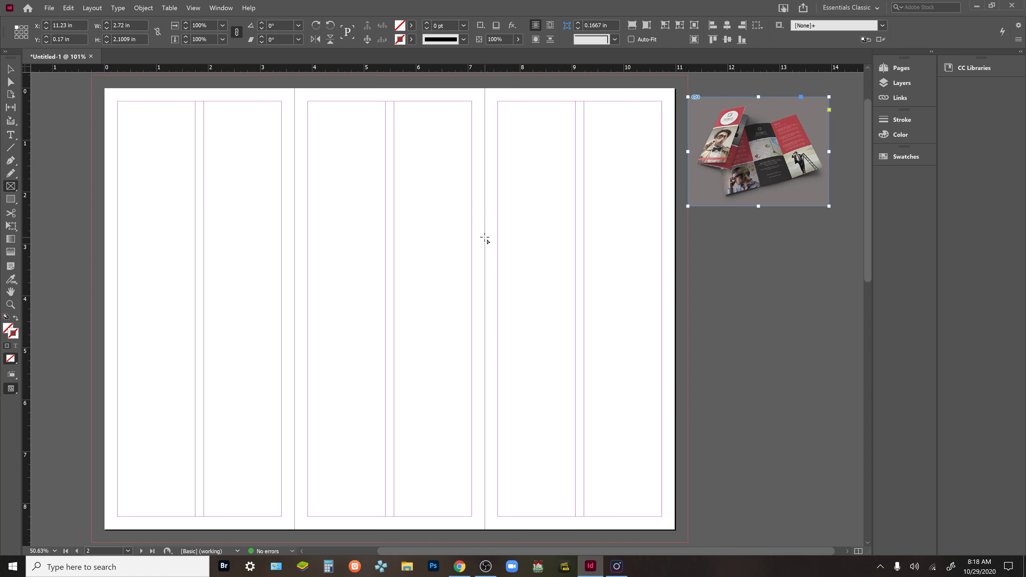
left_click_drag(487, 241, 688, 532)
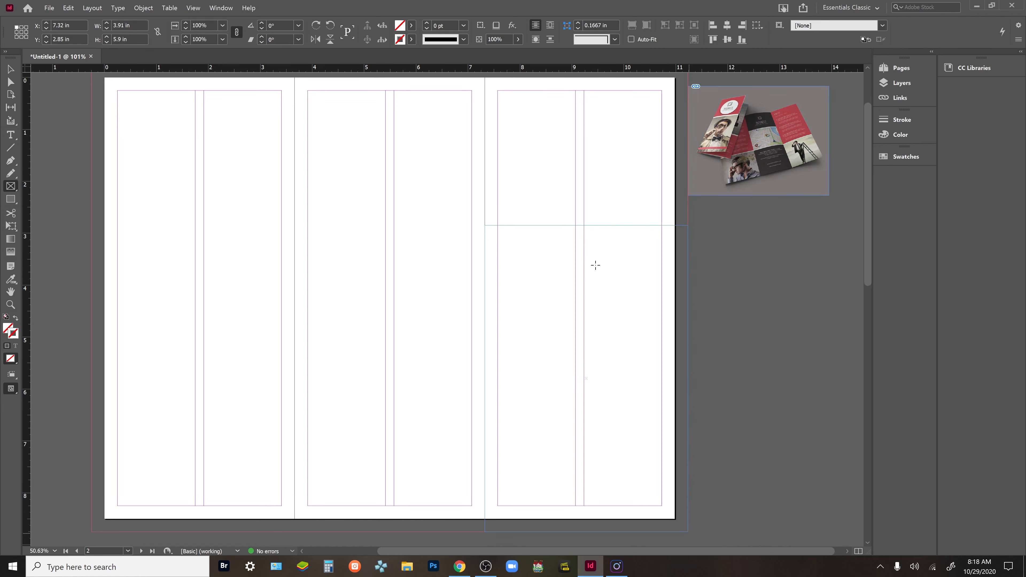
scroll(610, 323, "up", 1)
scroll(633, 337, "down", 2)
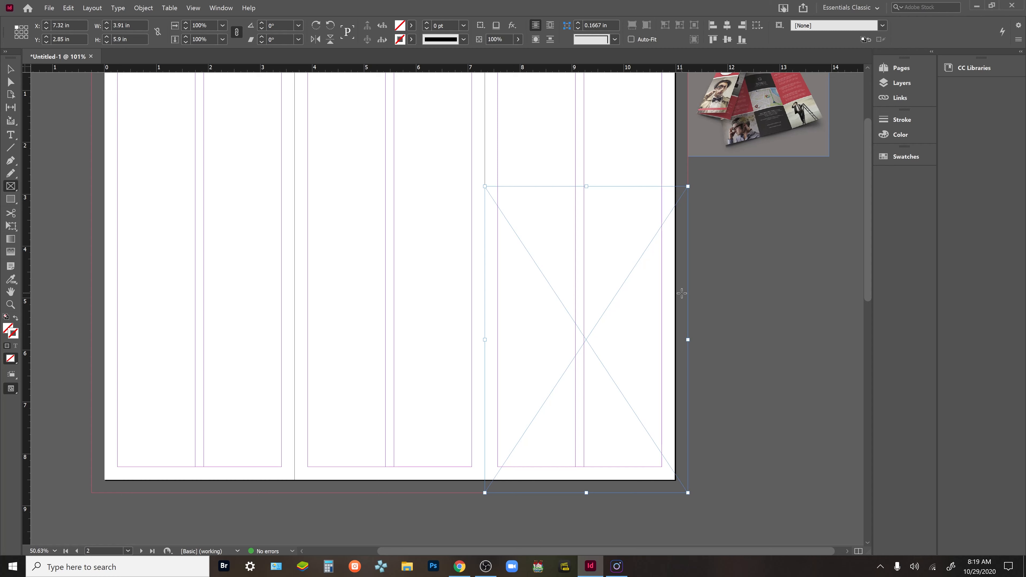
scroll(683, 297, "up", 2)
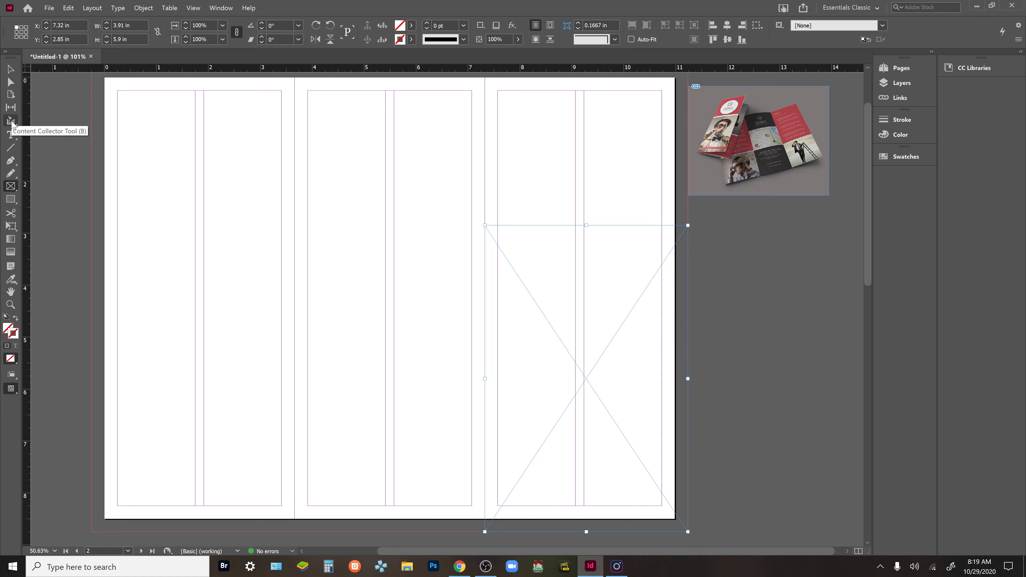
Draw a rectangle about 3.89 × 3.16 in above the frame on the third panel, from the top bleed to slightly overlapping the frame
scroll(214, 236, "up", 2)
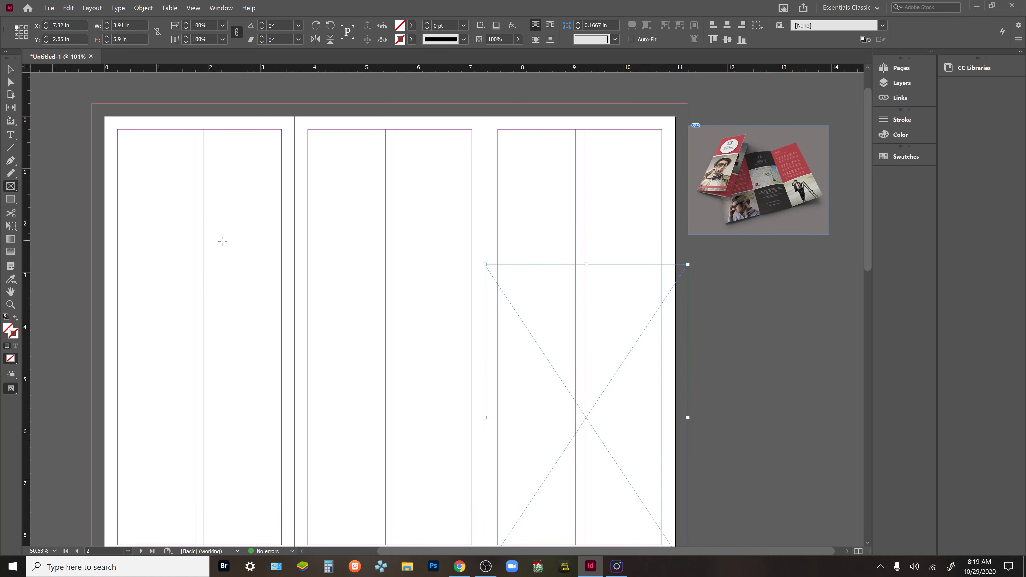
left_click(12, 199)
left_click_drag(486, 104, 688, 266)
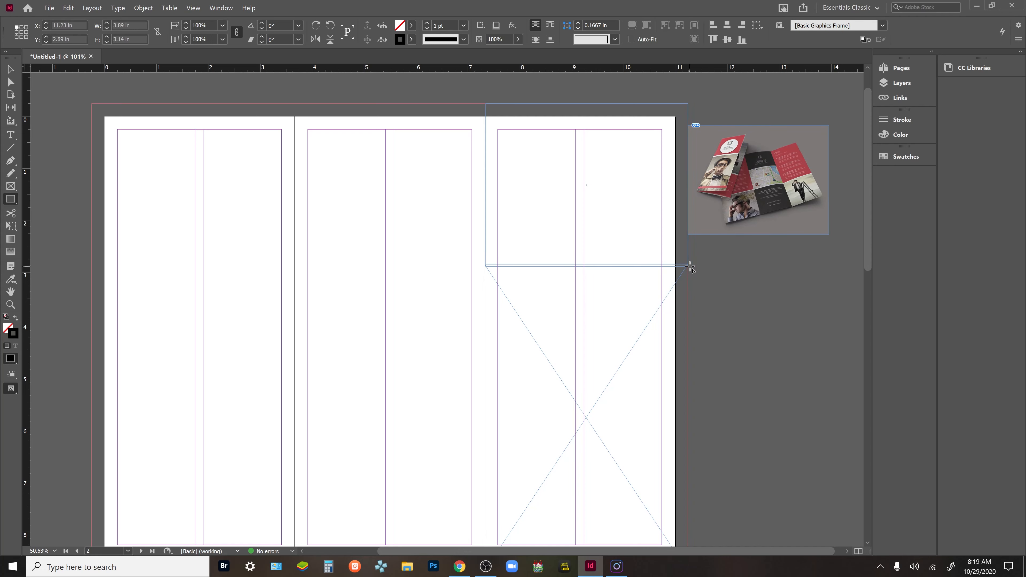
key("v")
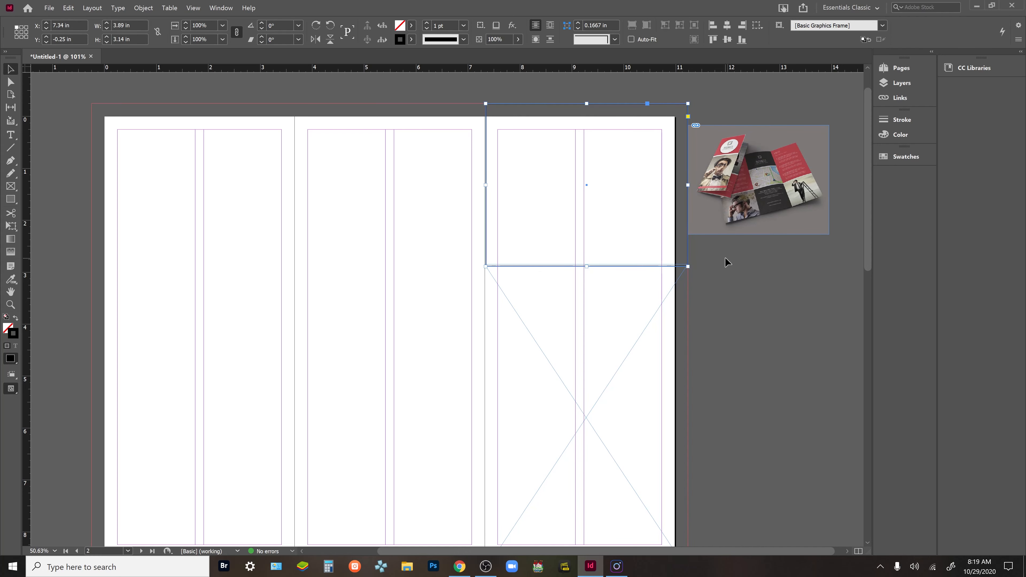
key("ctrl+equal")
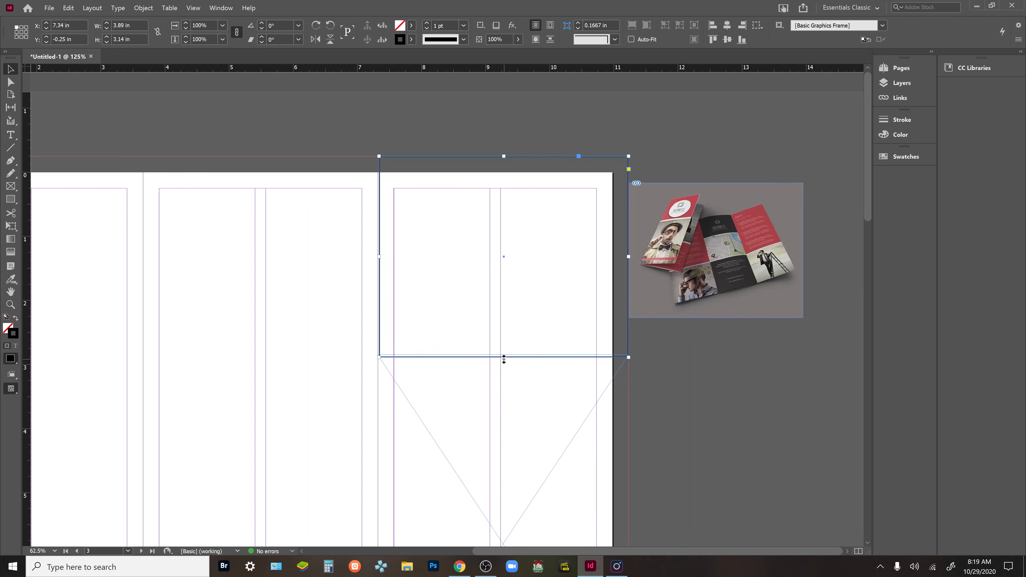
left_click_drag(504, 359, 505, 360)
left_click(721, 382)
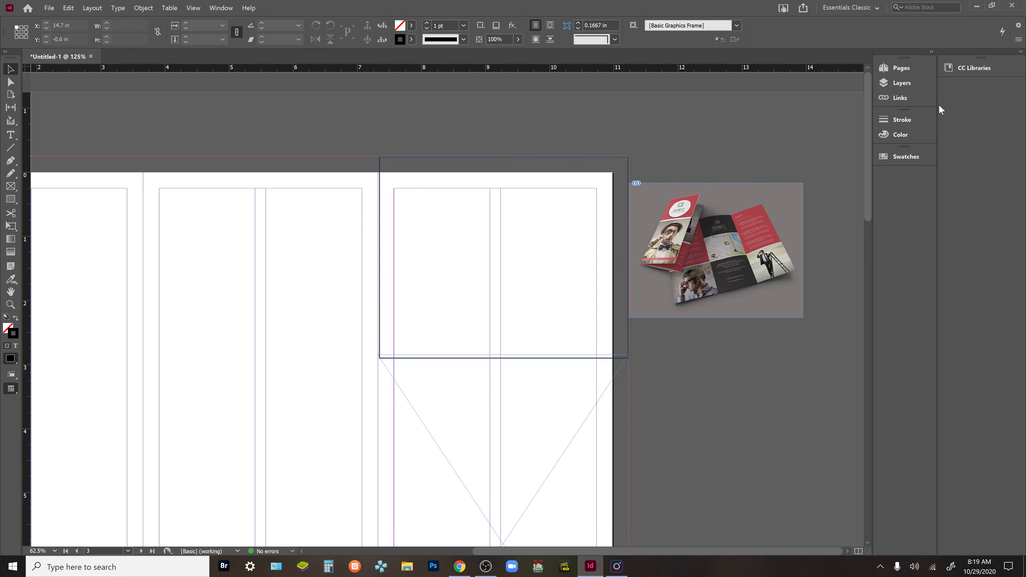
Sample the brochure image with the Color Theme Tool and choose the Dark variation of its theme
left_click(931, 51)
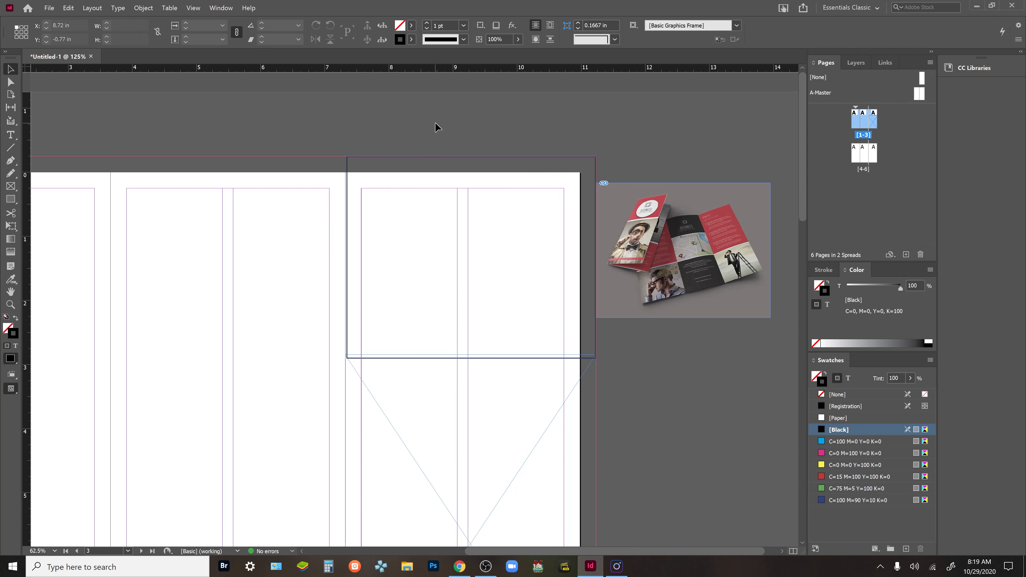
left_click(437, 222)
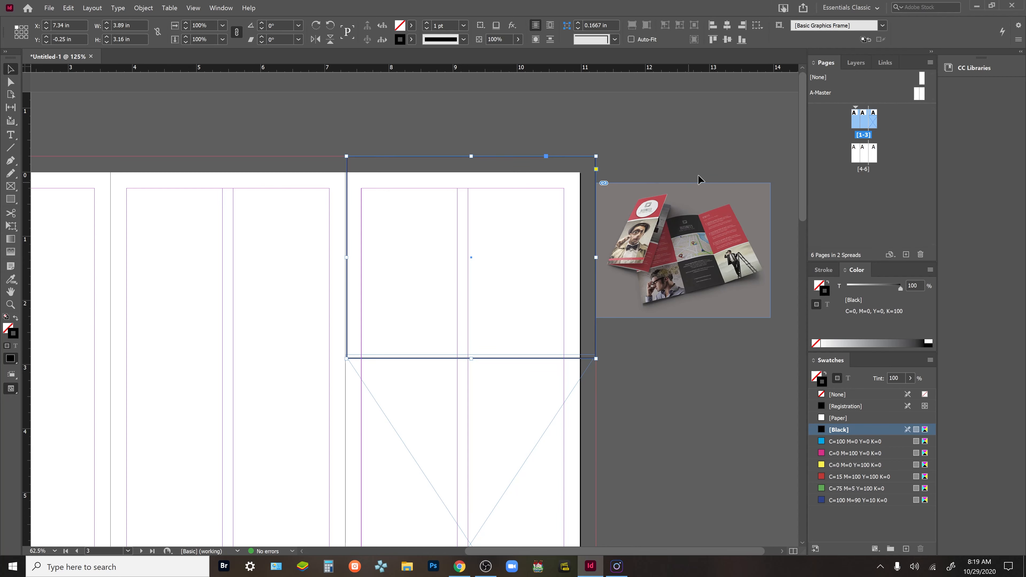
left_click(13, 281)
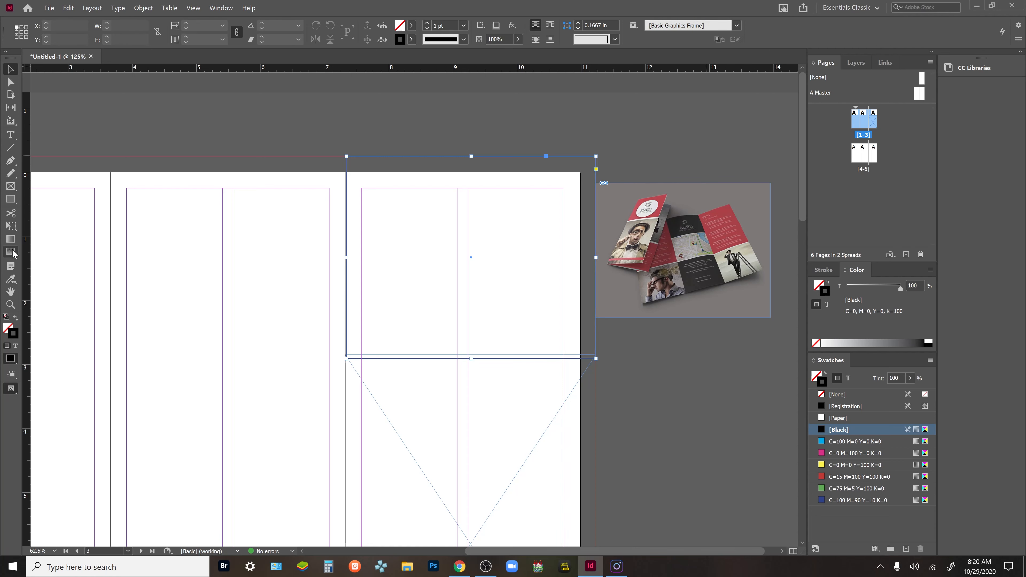
left_click(12, 280)
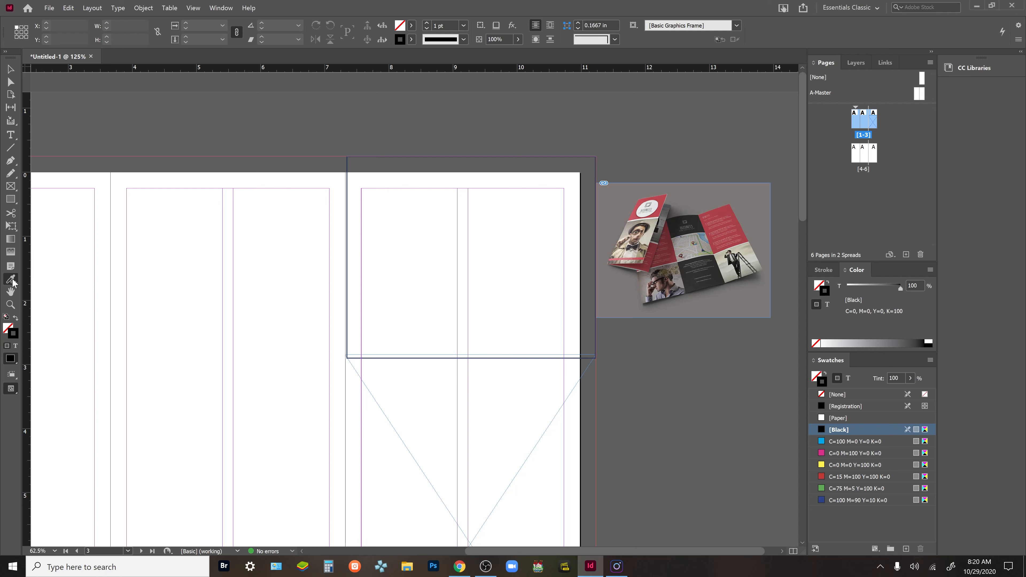
left_click(13, 282)
left_click(57, 301)
left_click(696, 236)
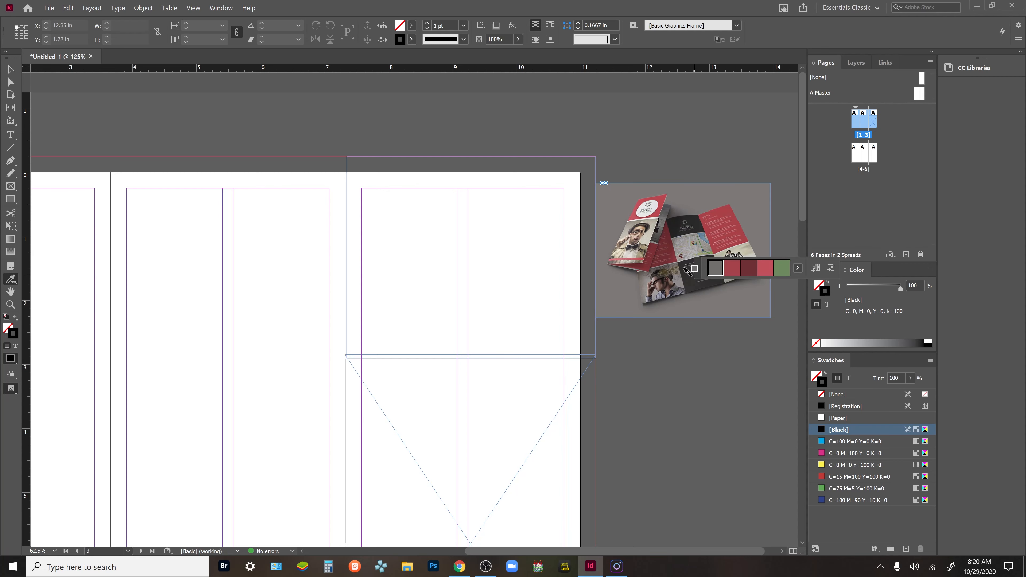
left_click_drag(699, 275, 681, 370)
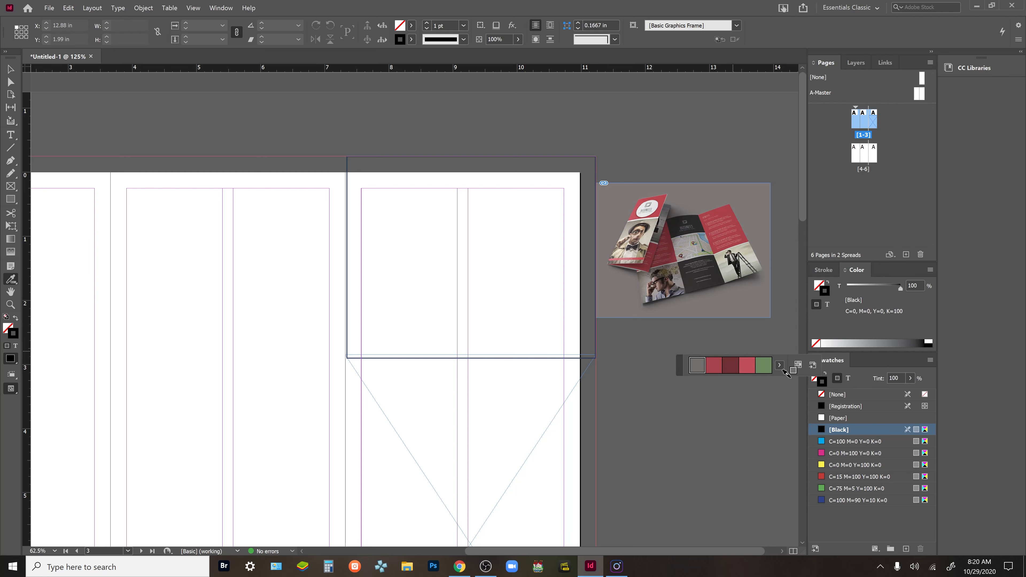
left_click(777, 366)
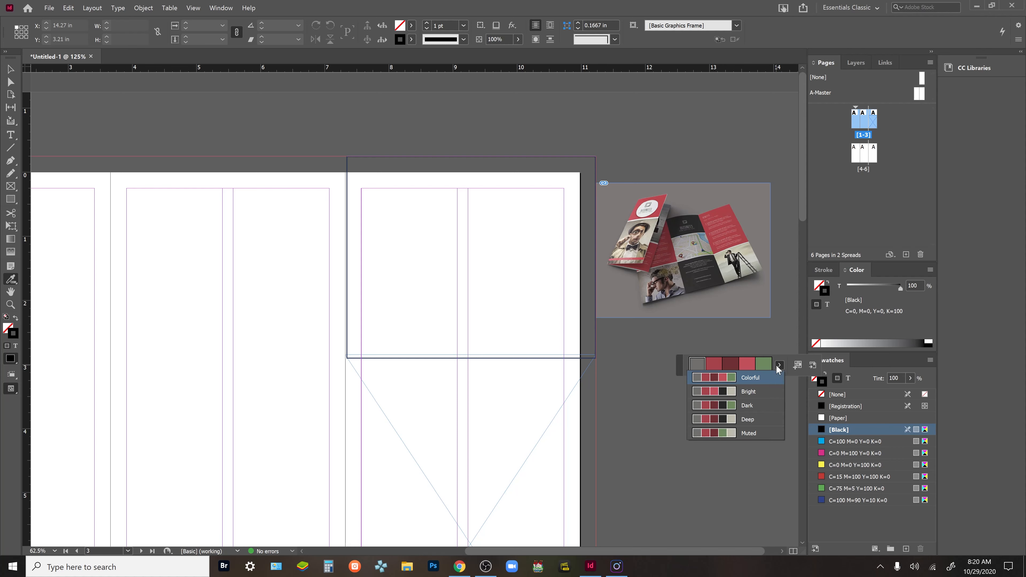
left_click(756, 406)
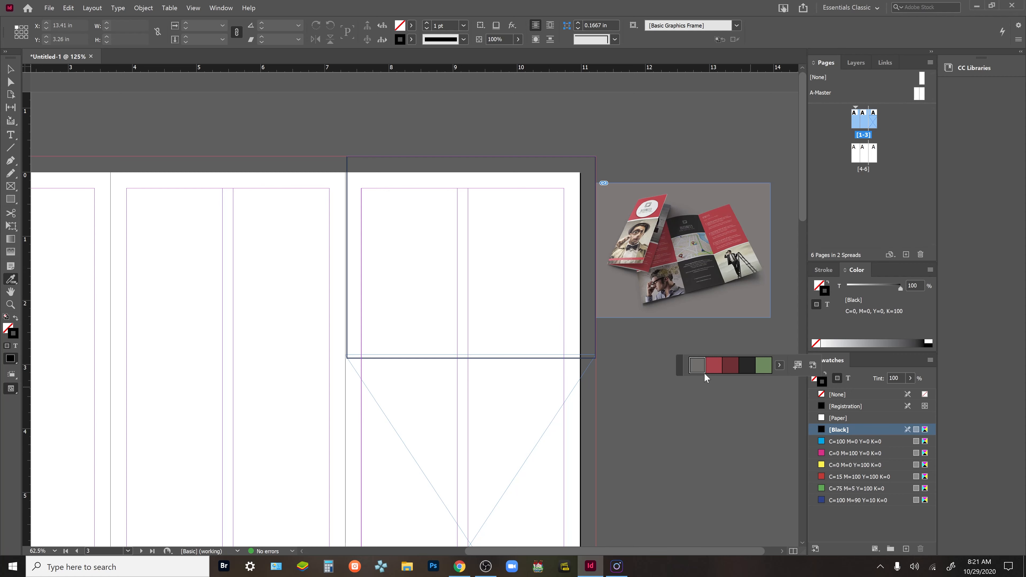
Try the theme's dark red on the upper rectangle, and fill it with the theme's brighter red instead
left_click(727, 366)
left_click(463, 176)
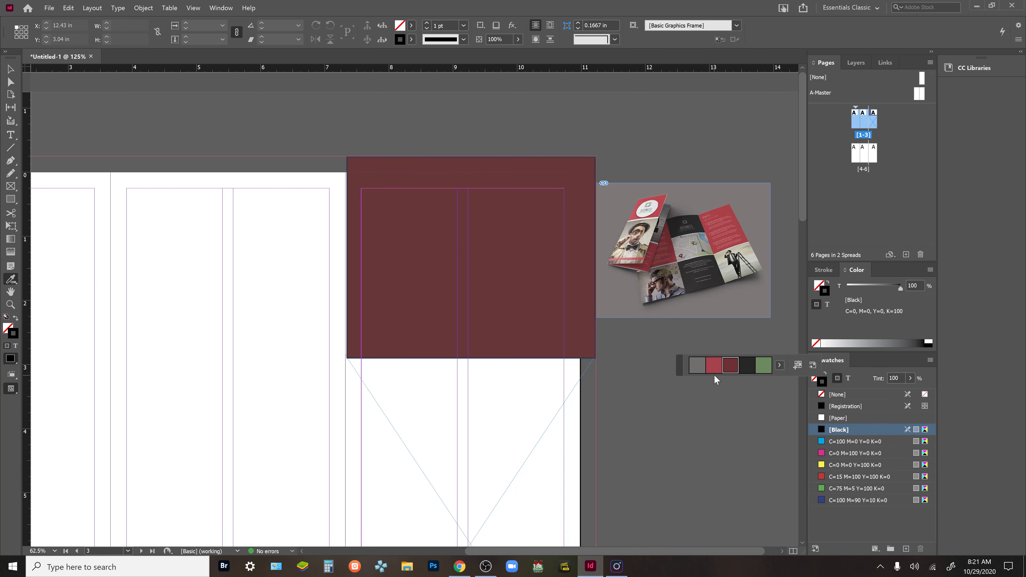
left_click(711, 367)
left_click(460, 227)
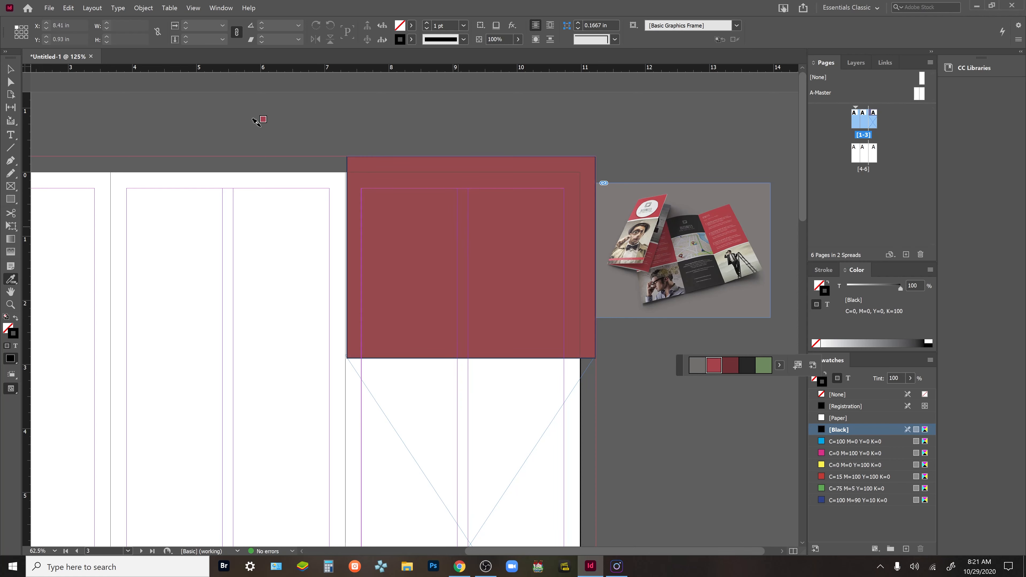
Fill the lower frame on the third panel with the C=100 M=0 Y=0 K=0 swatch at a 12% tint
left_click(11, 80)
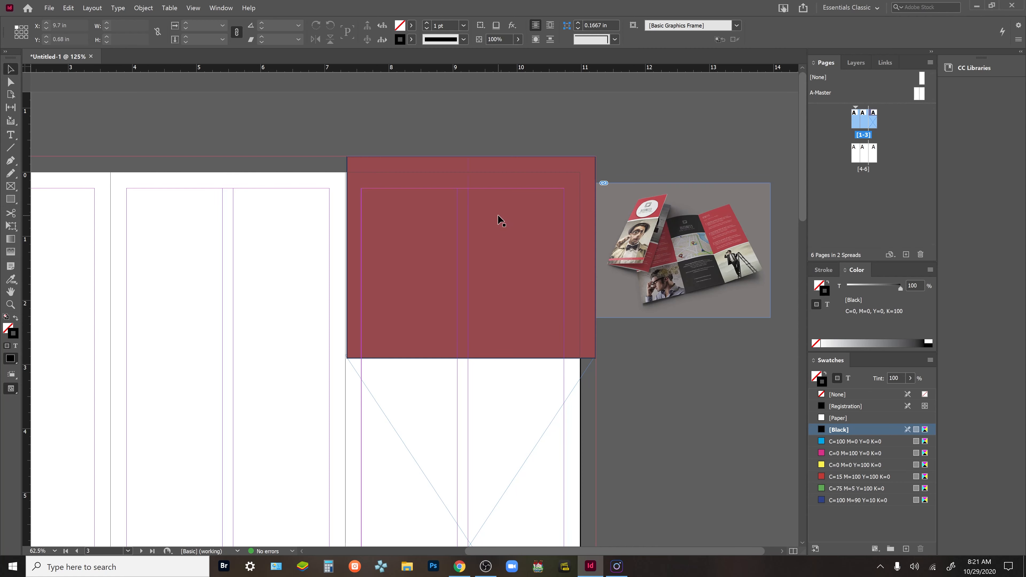
left_click(574, 405)
scroll(574, 404, "down", 3)
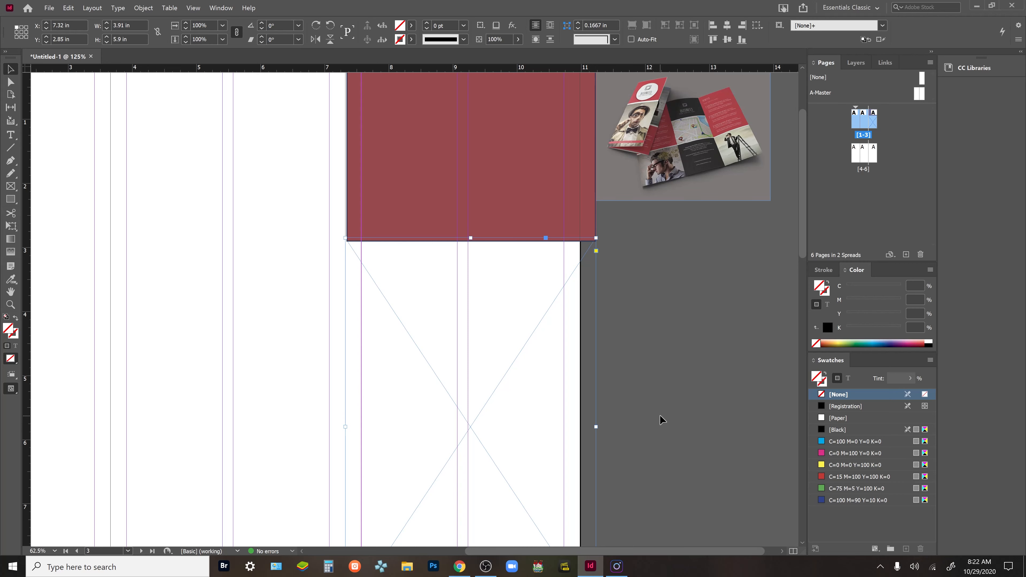
key("w")
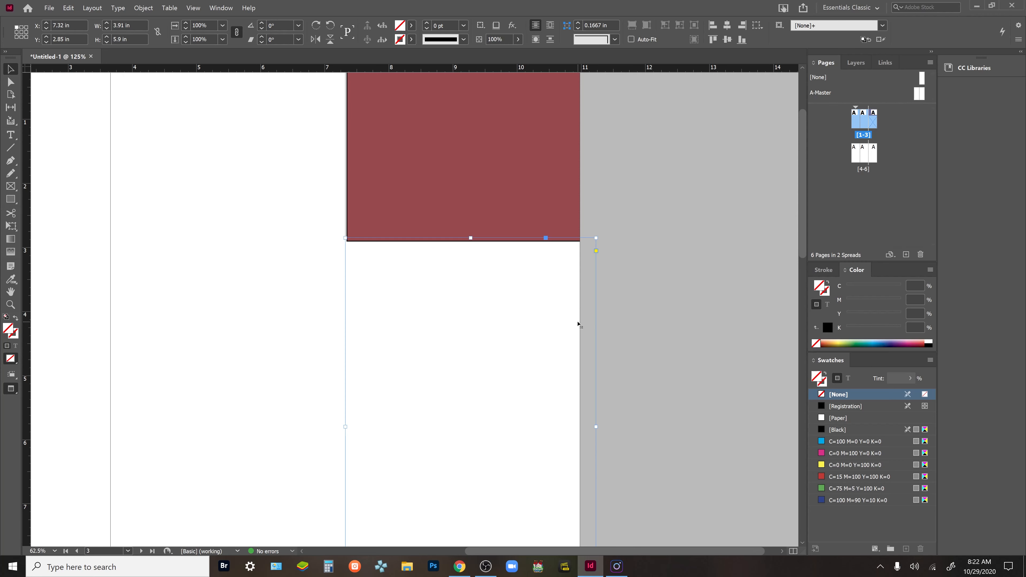
key("w")
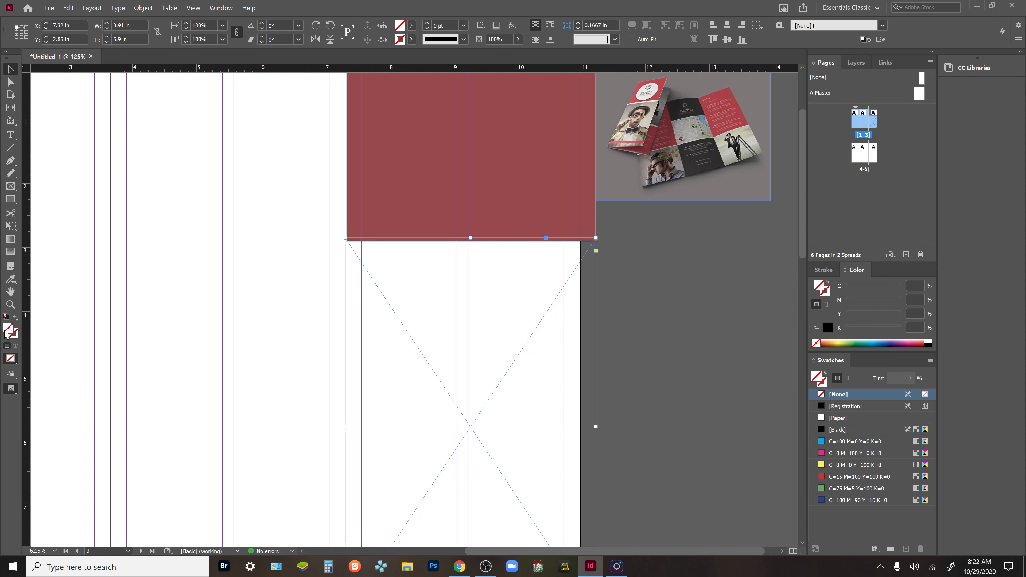
left_click(841, 442)
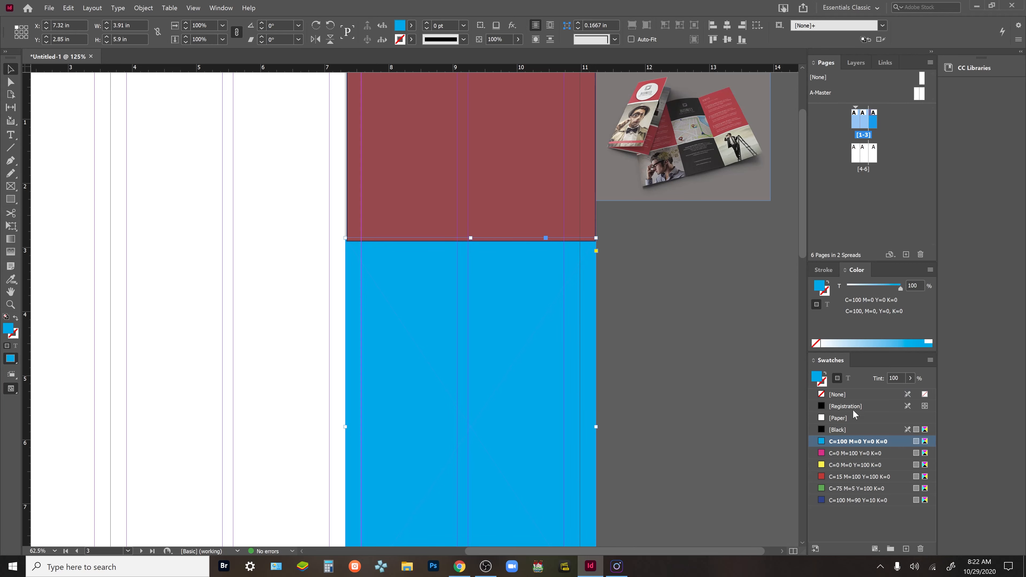
left_click(910, 378)
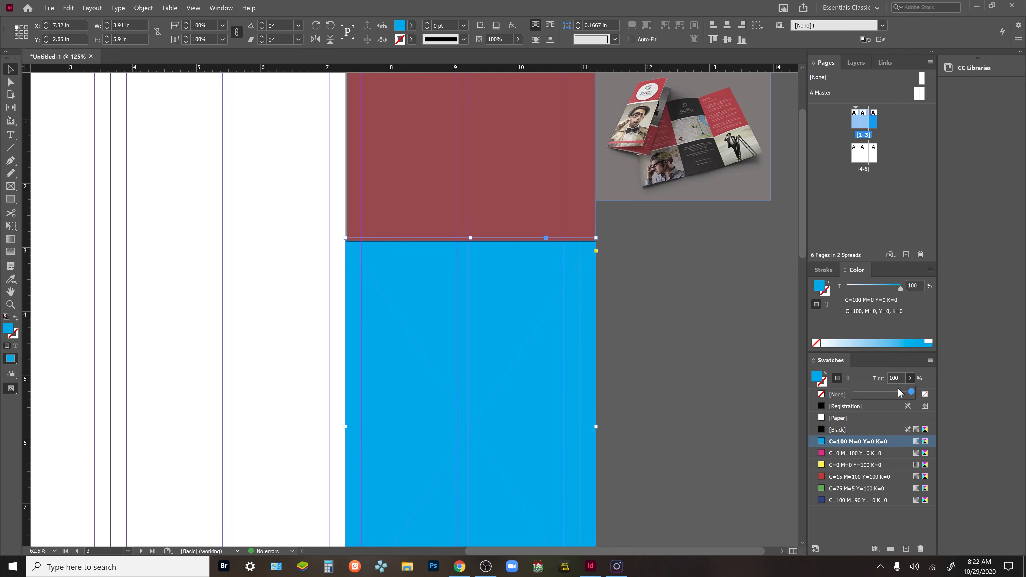
left_click_drag(912, 392, 862, 397)
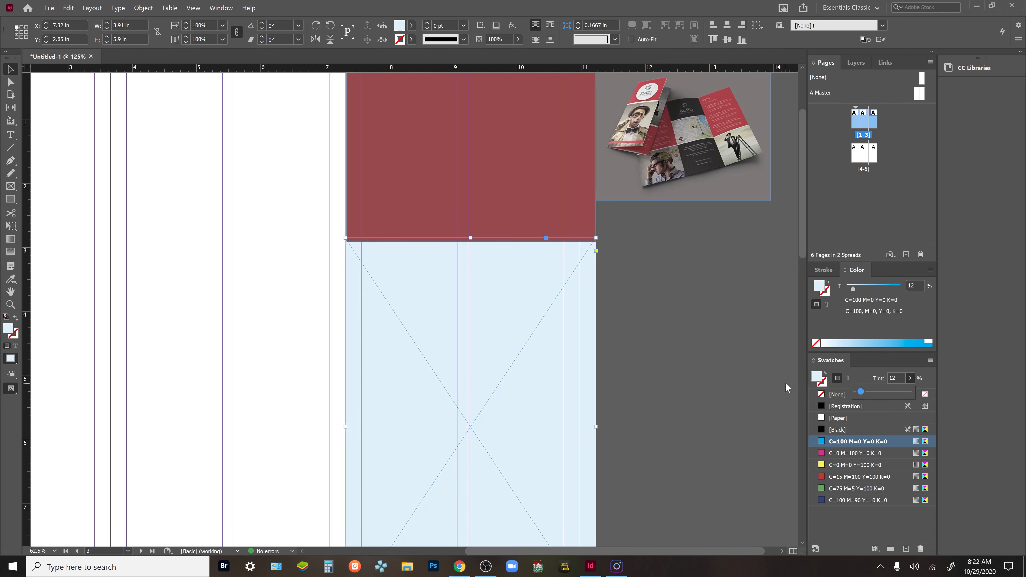
Deselect the lower frame and preview the third panel without guides and frame edges, then return to the normal view
left_click(716, 384)
left_click(716, 383)
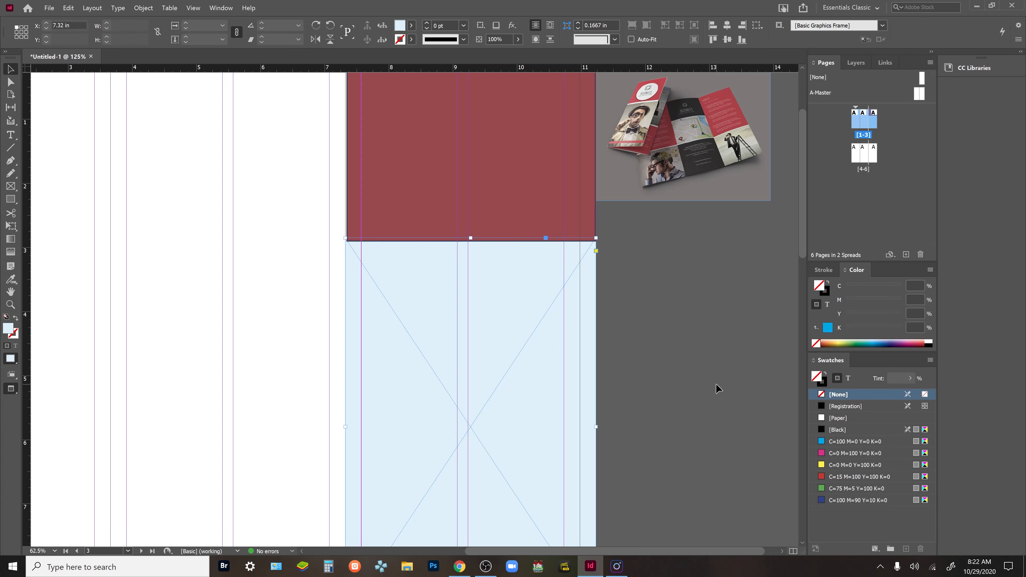
key("w")
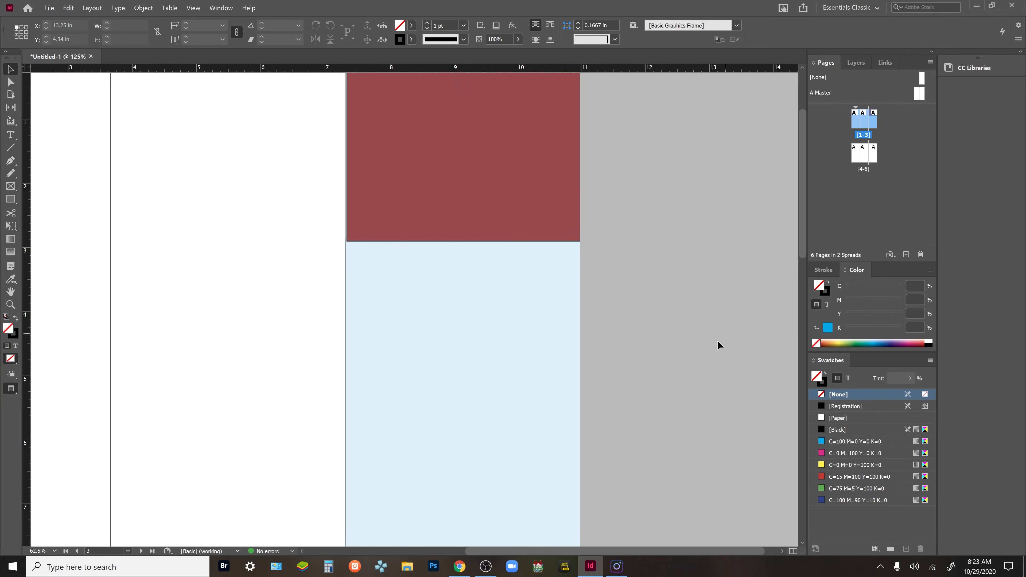
key("w")
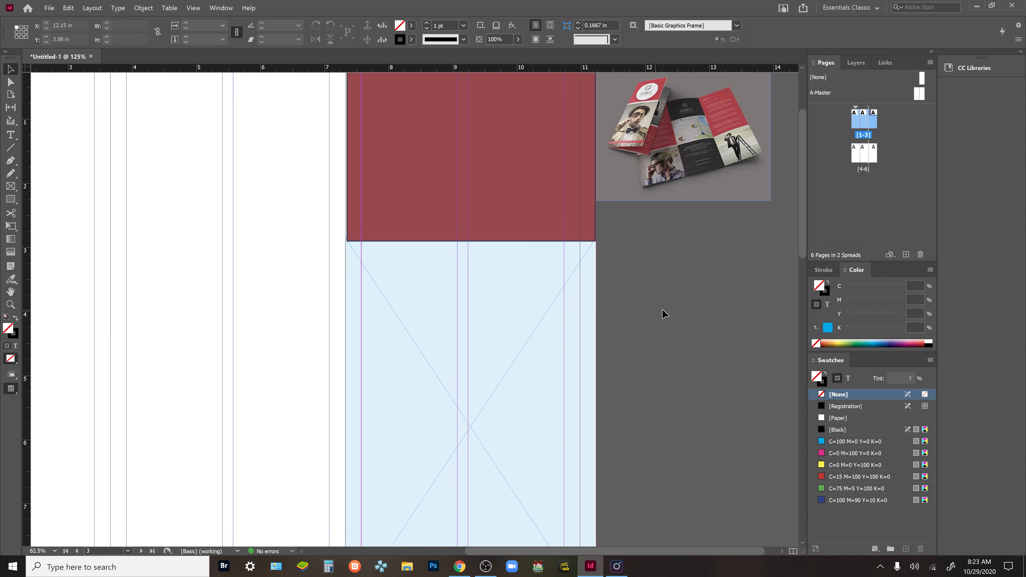
Draw an image frame about 3.16 × 2.29 in within the red block's margins and fill it with the lower frame's light blue
scroll(597, 329, "up", 2)
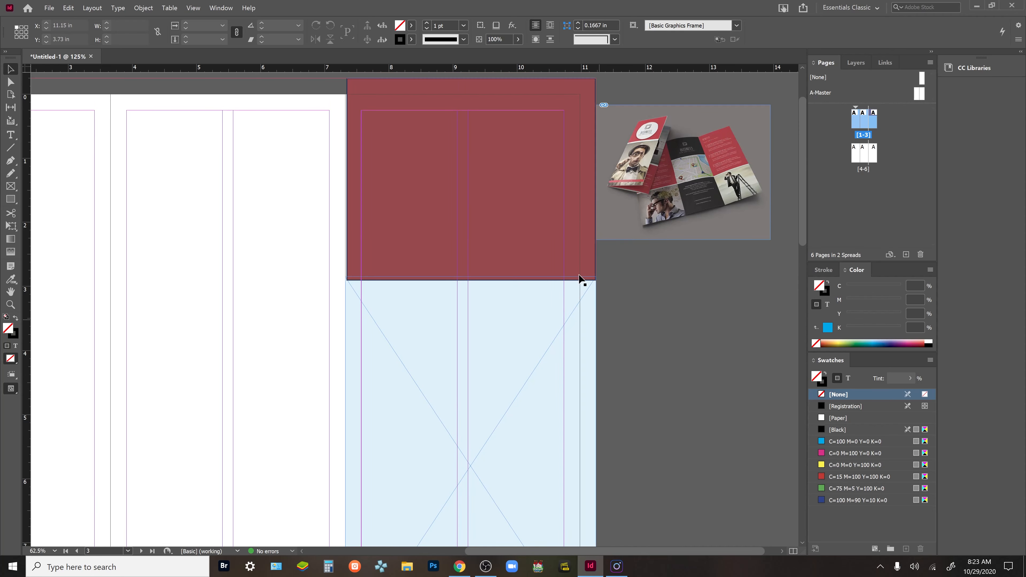
left_click(11, 187)
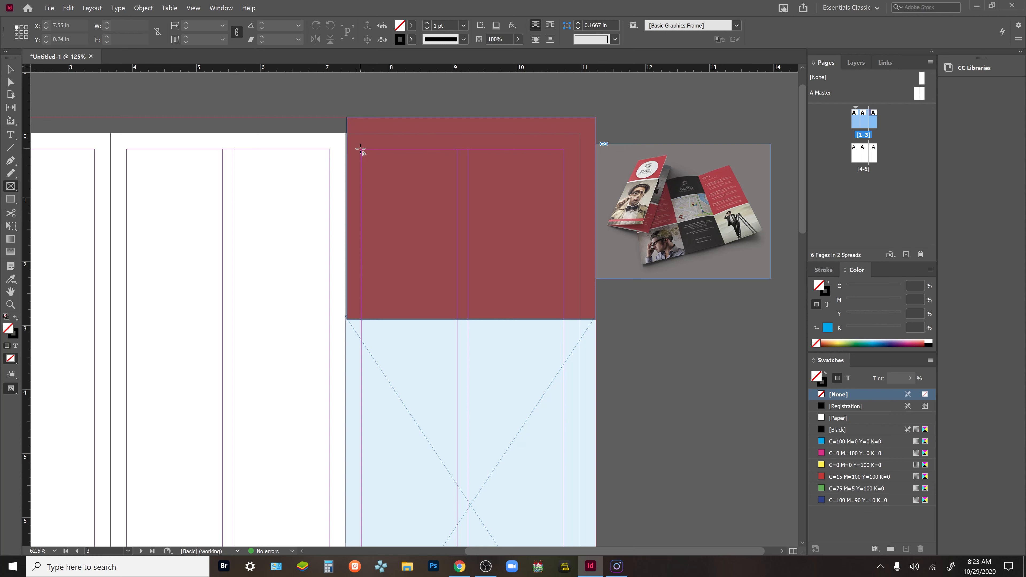
left_click_drag(361, 150, 562, 297)
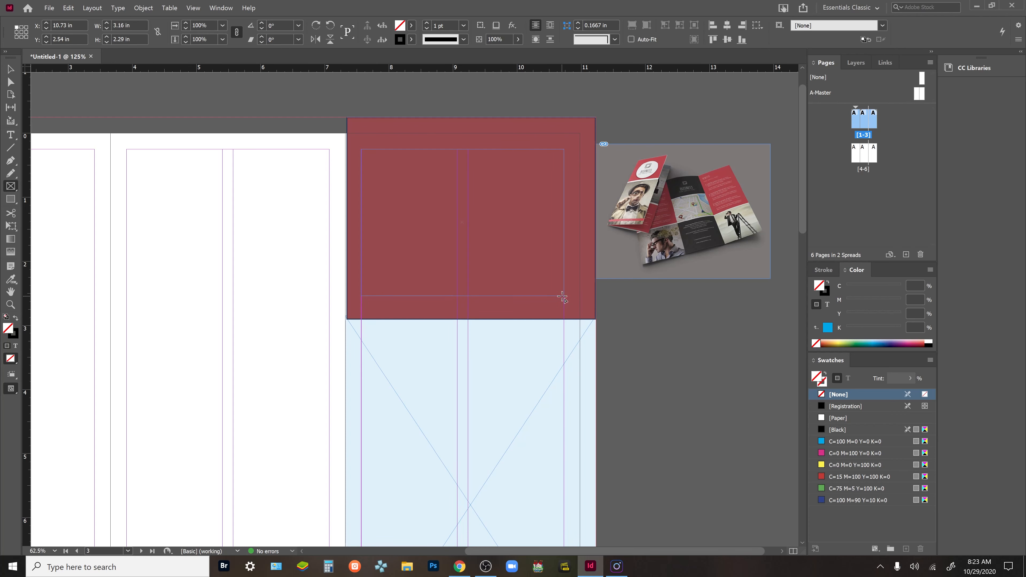
key("i")
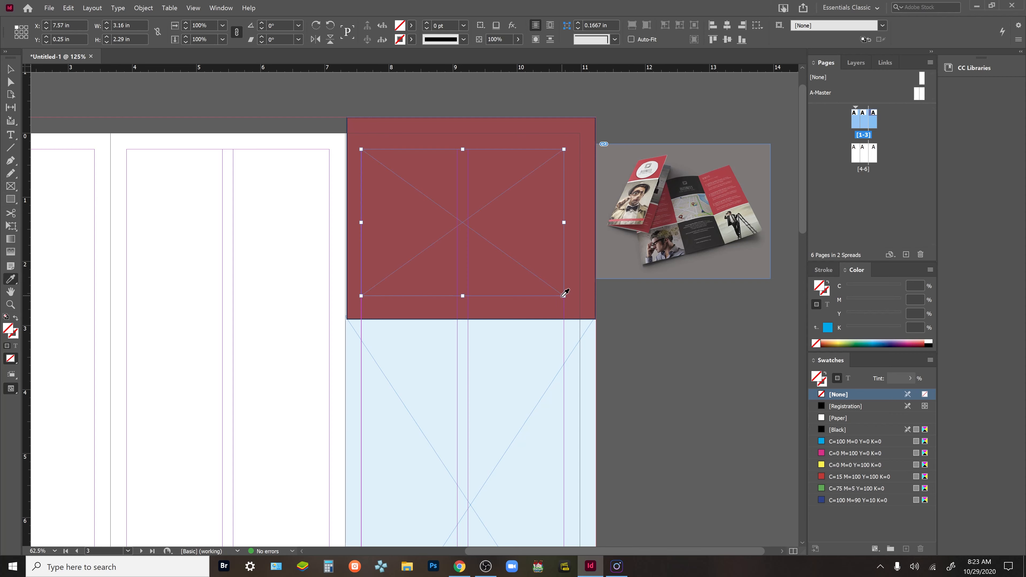
left_click(517, 372)
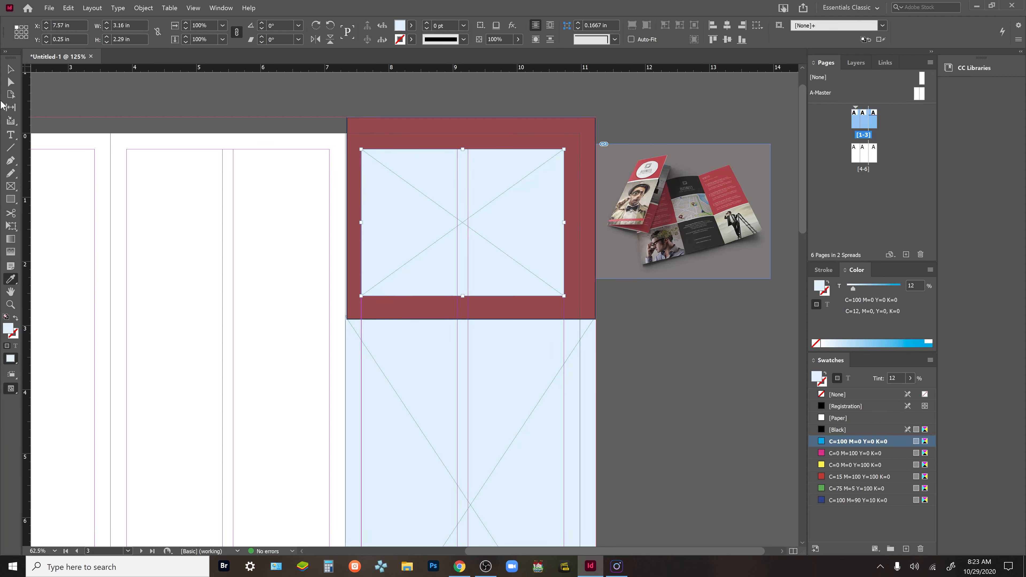
left_click(10, 70)
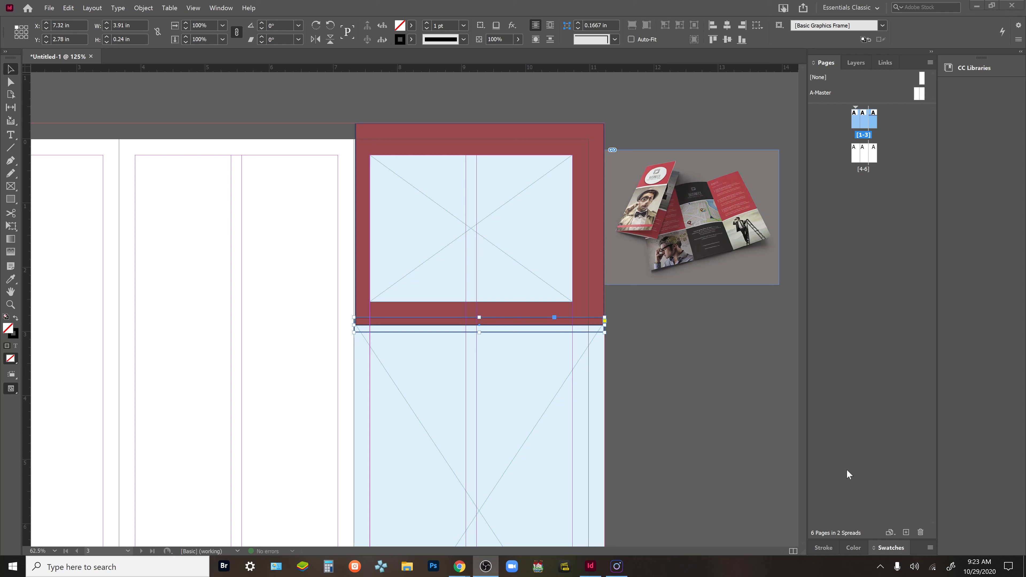
Fill the thin band between the red block and the lower frame with [Paper] and set its stroke to [None]
left_click(883, 548)
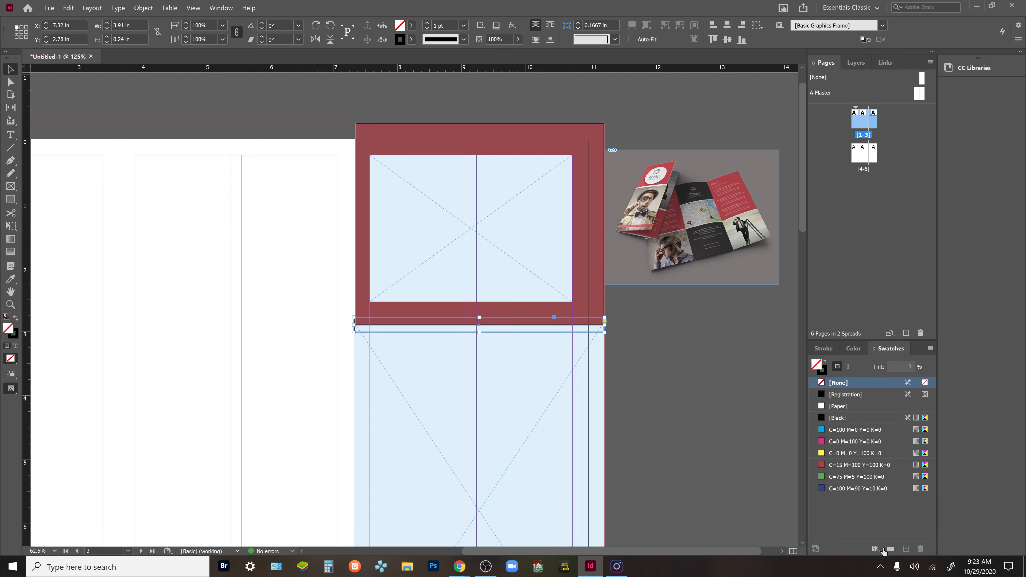
left_click(859, 406)
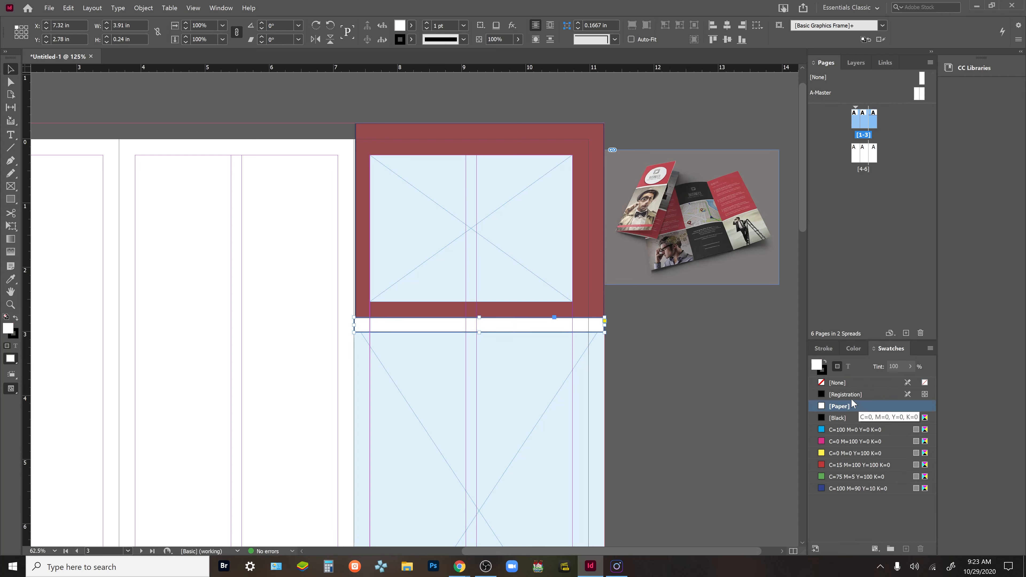
left_click(825, 373)
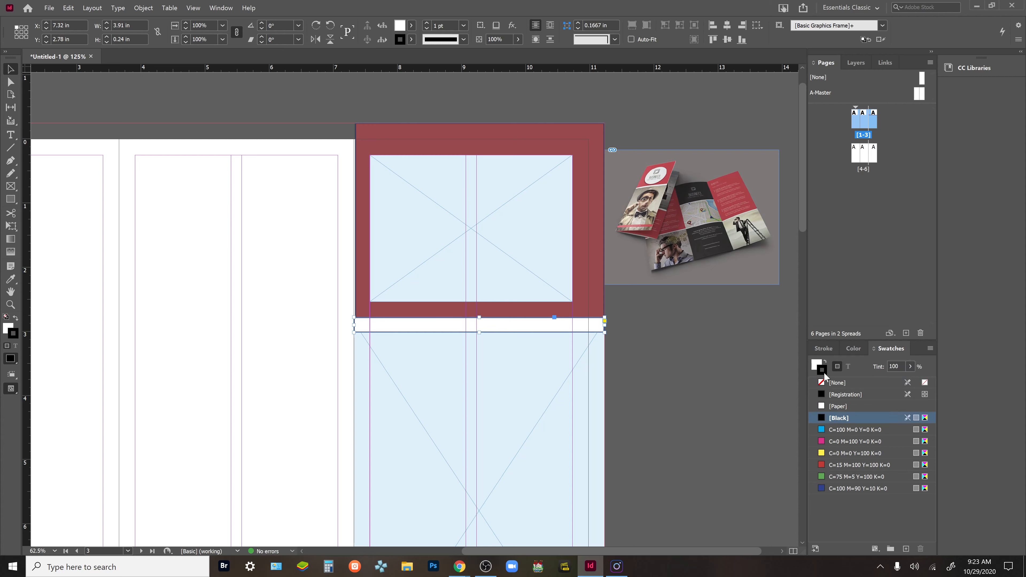
left_click(862, 384)
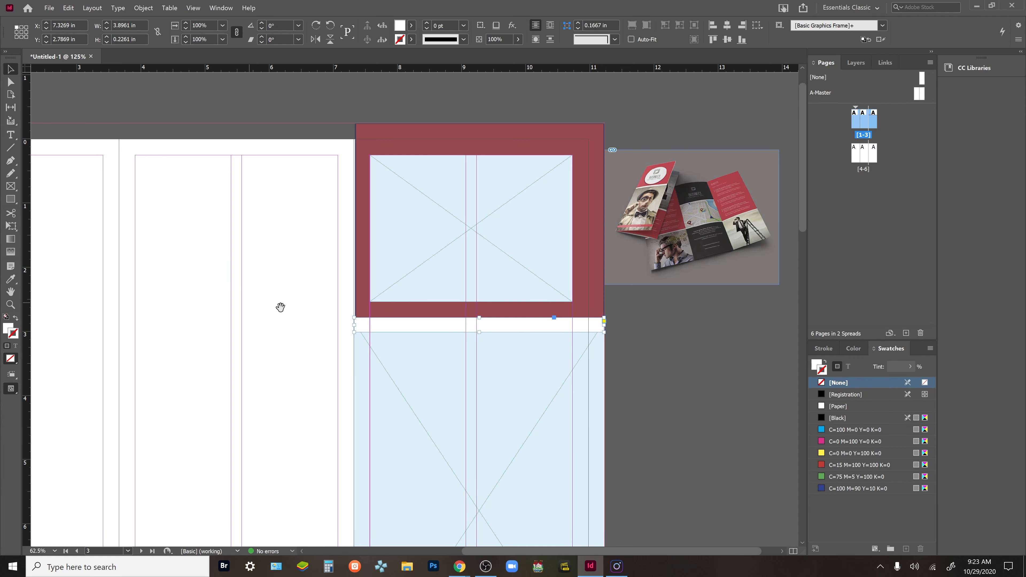
Draw a rectangle about 3.16 × 0.37 in between the side margins, near the bottom of the third panel's lower frame
left_click_drag(283, 250, 248, 96)
left_click(11, 200)
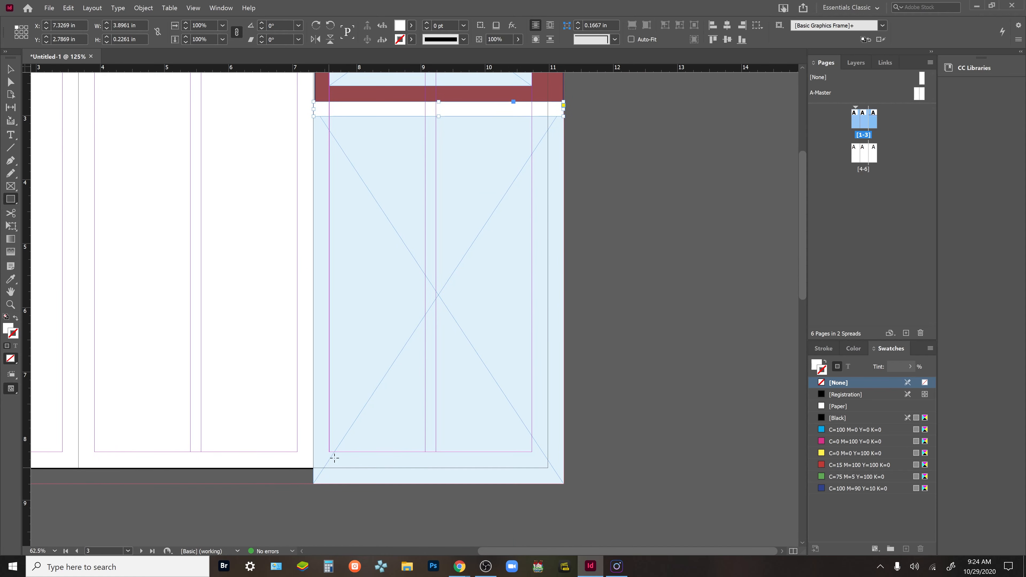
left_click_drag(329, 410, 532, 432)
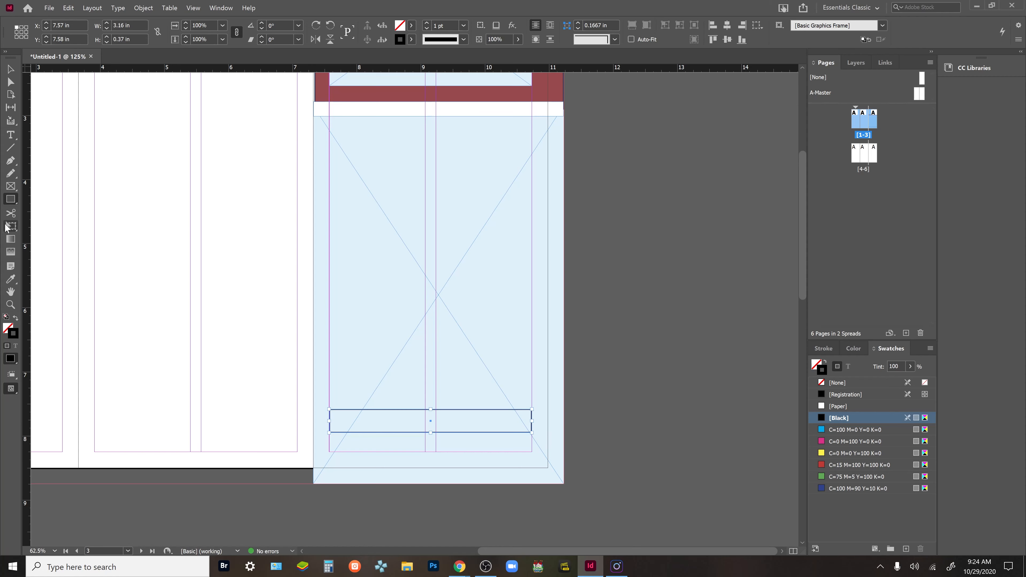
Fill the narrow bar with the upper block's red using the Eyedropper, and set its stroke to [None]
left_click(11, 278)
left_click(449, 91)
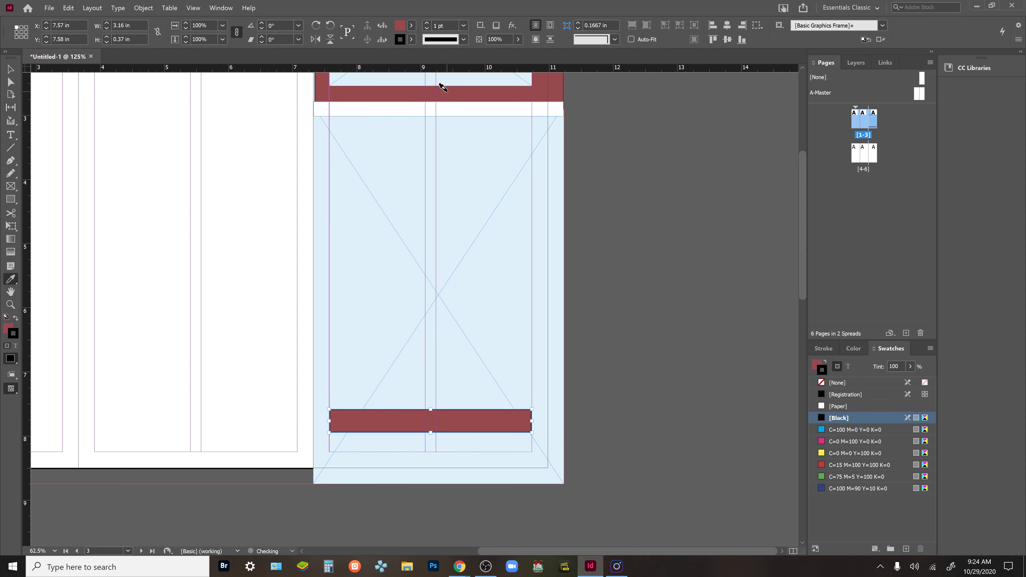
left_click(843, 383)
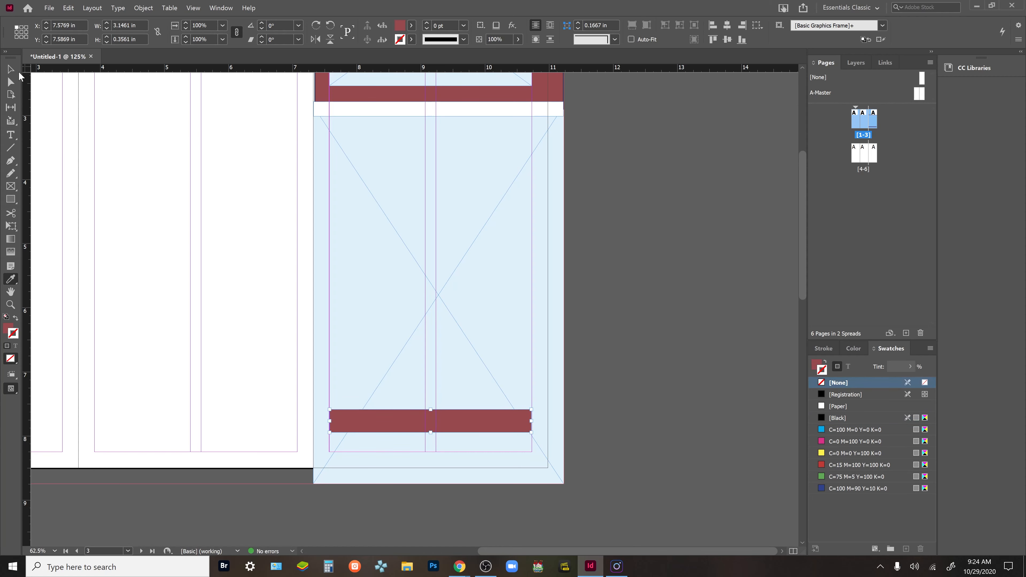
left_click(12, 69)
Draw a text frame about 2.83 × 0.17 in inside the narrow red bar and fill it with placeholder text
left_click(10, 135)
key("ctrl+equal")
key("ctrl+equal")
key("ctrl+equal")
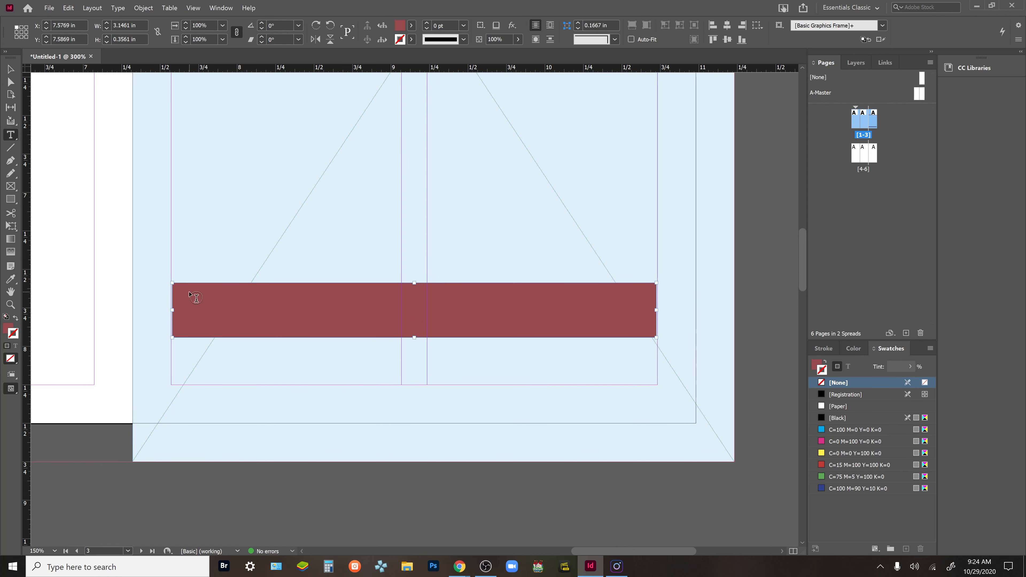
left_click(217, 300)
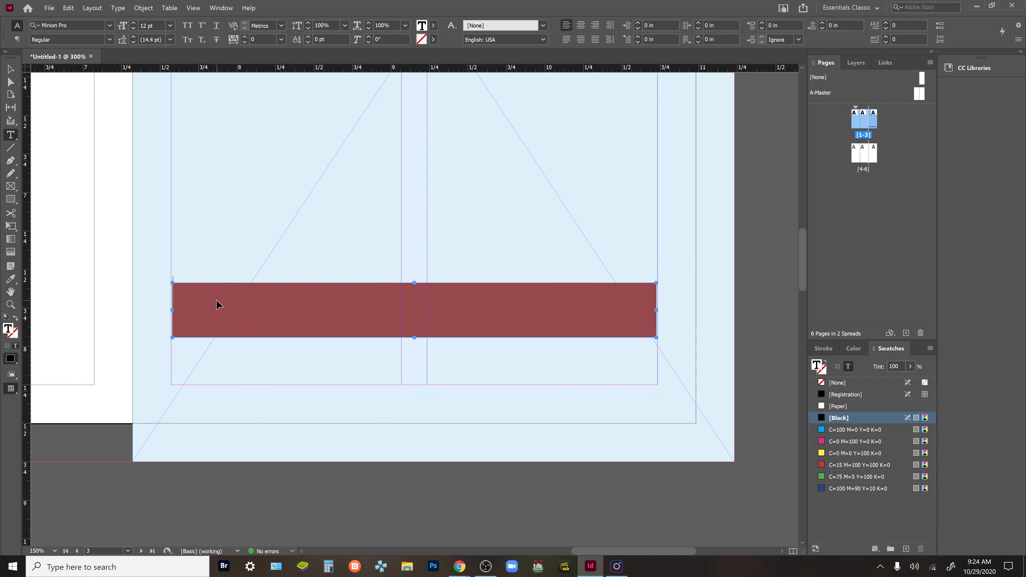
key("Escape")
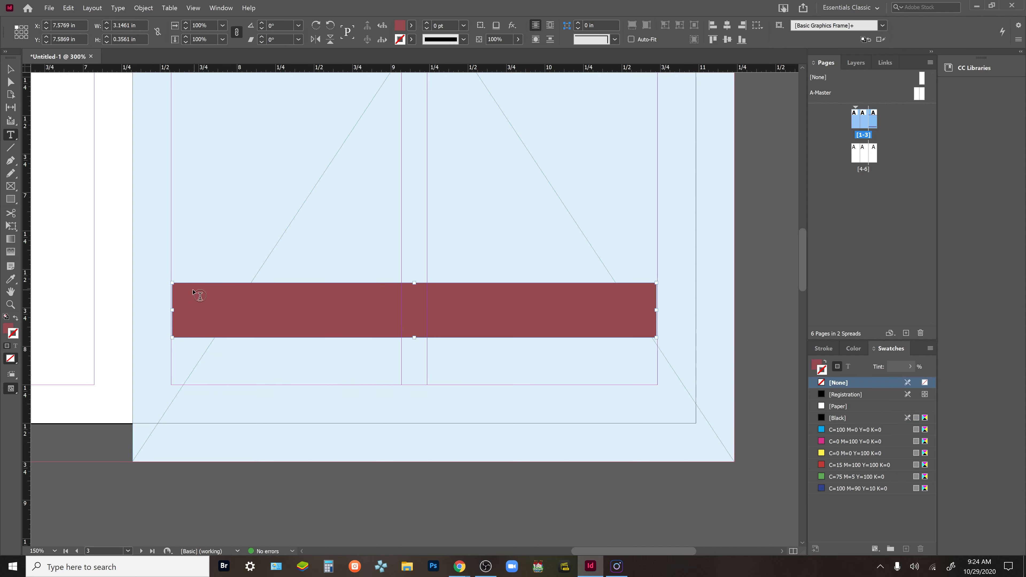
left_click_drag(198, 295, 634, 320)
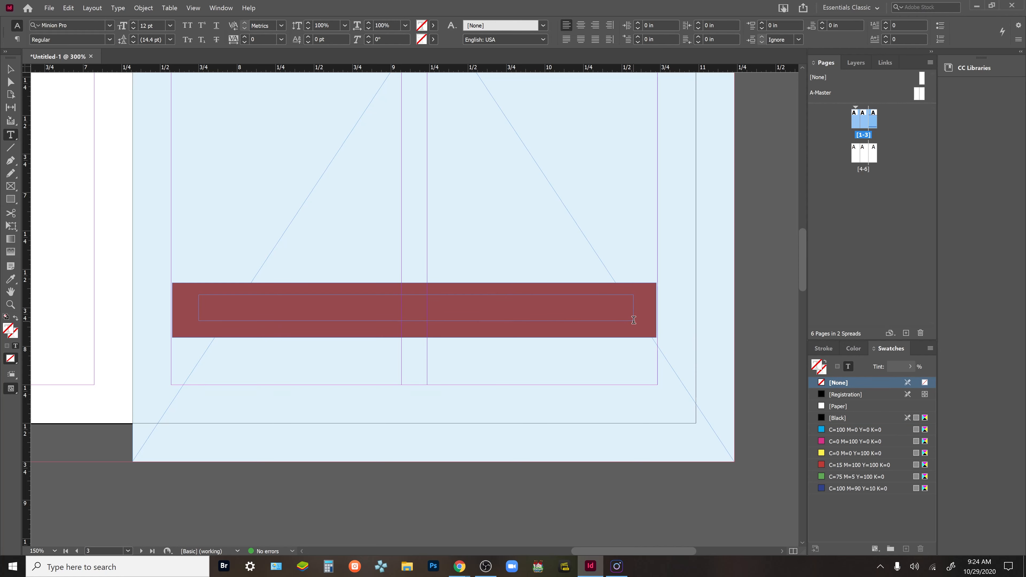
left_click(117, 7)
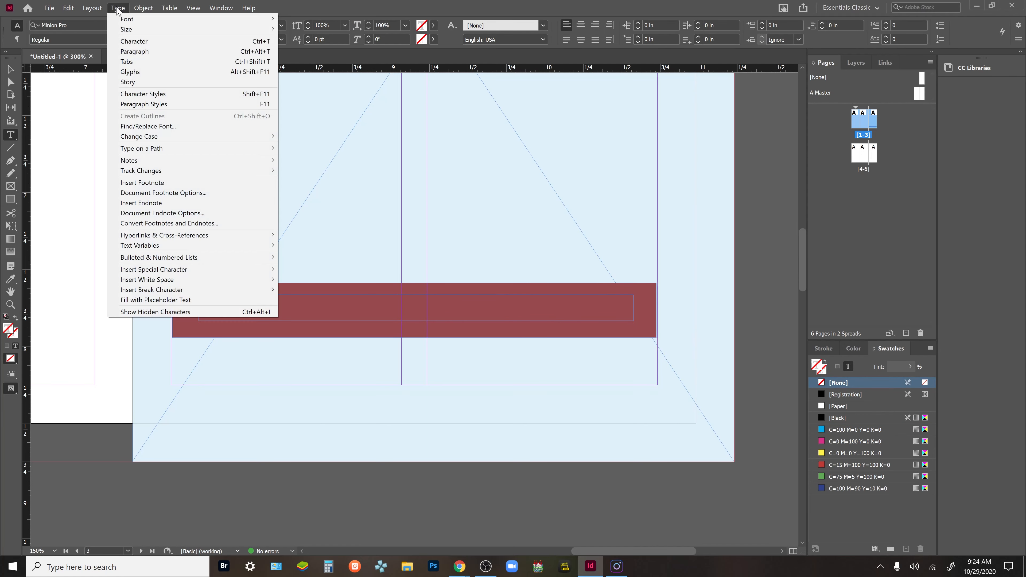
left_click(186, 301)
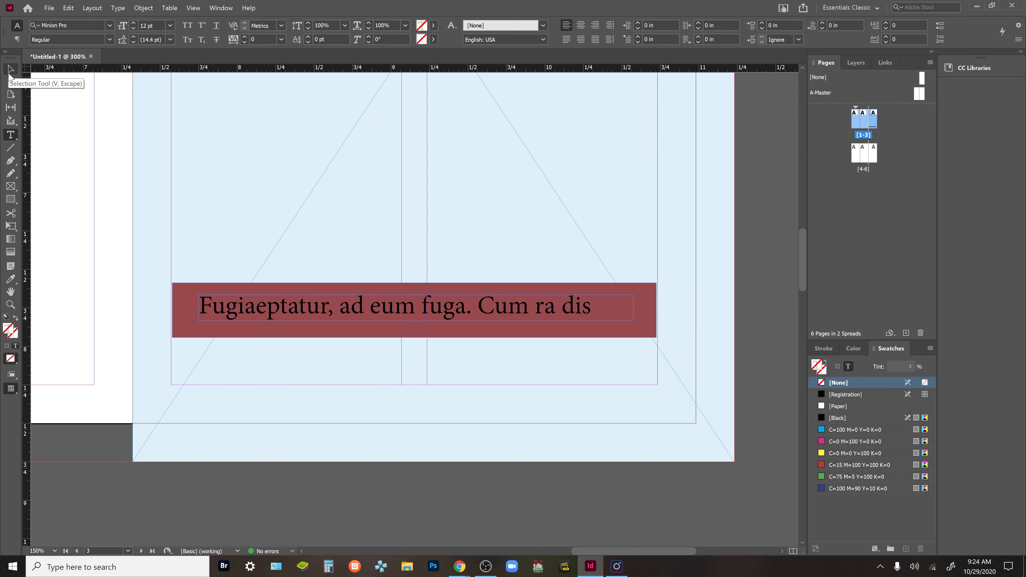
left_click(11, 72)
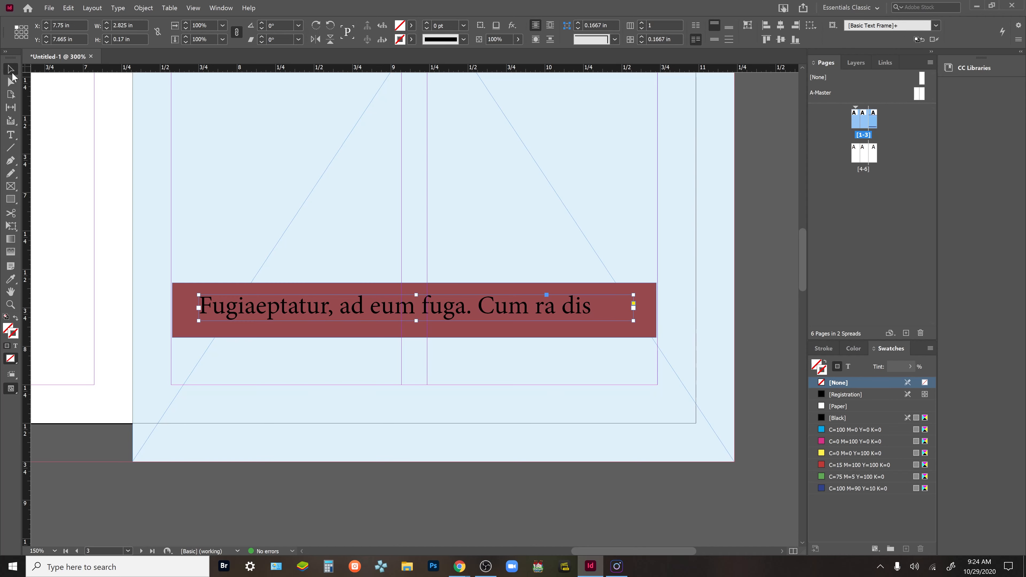
Draw an image frame about 3.91 × 4.98 in from the first panel's top-left bleed corner to its fold, filled with the cover frame's light blue
key("ctrl+minus")
key("ctrl+minus")
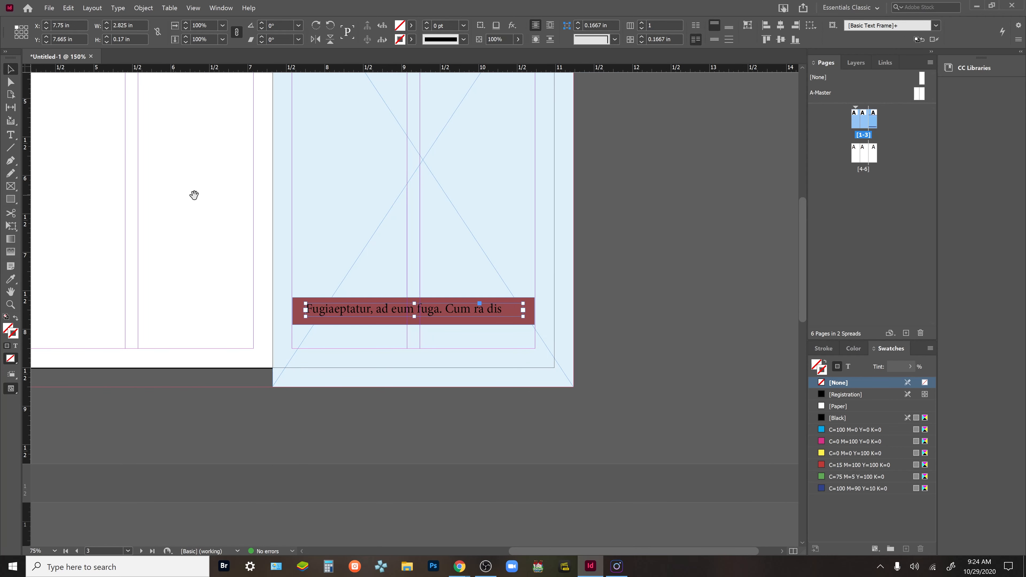
left_click_drag(416, 430, 451, 542)
left_click_drag(506, 278, 319, 357)
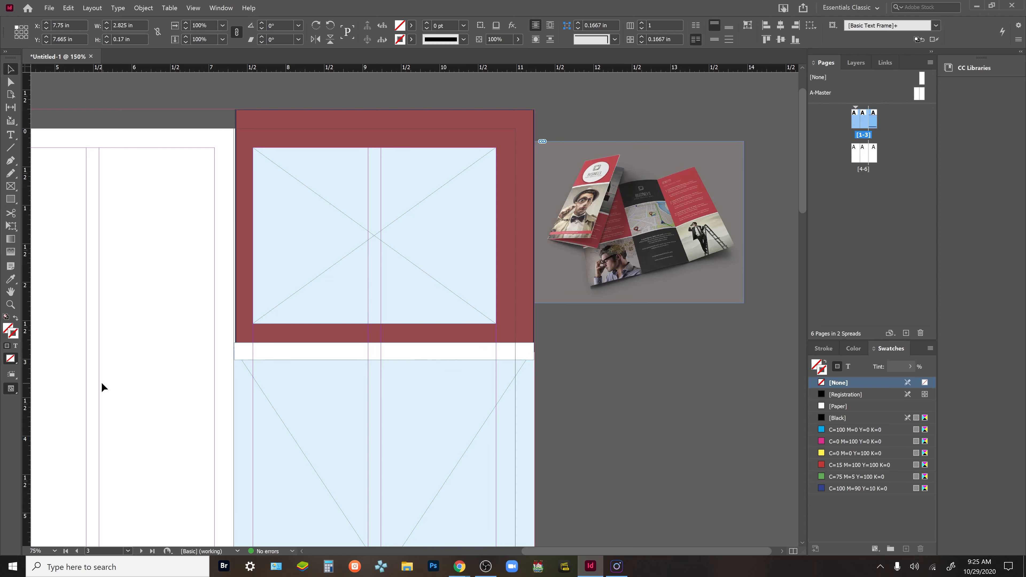
left_click_drag(88, 382, 466, 338)
key("ctrl+minus")
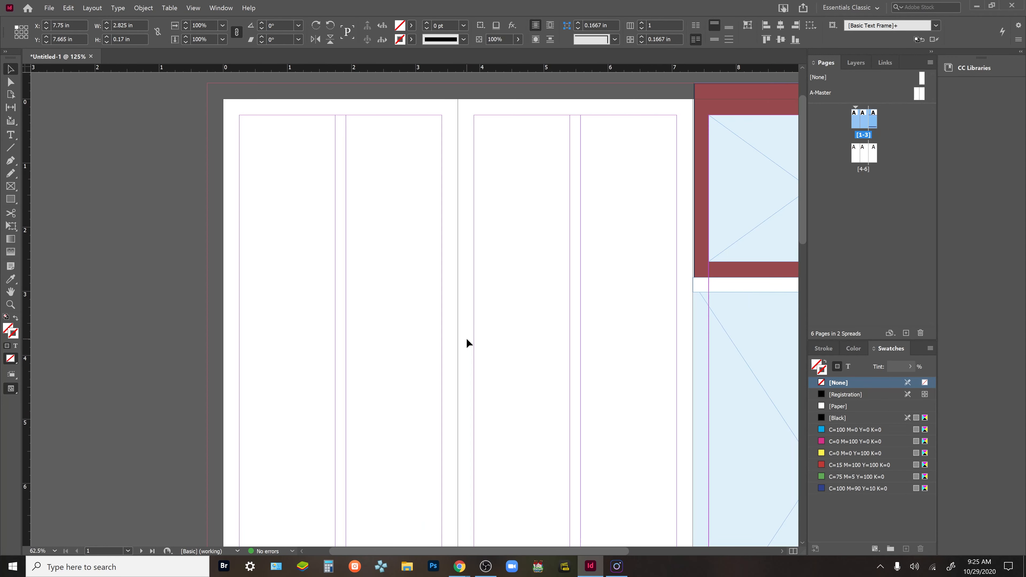
left_click_drag(510, 329, 521, 318)
key("ctrl+minus")
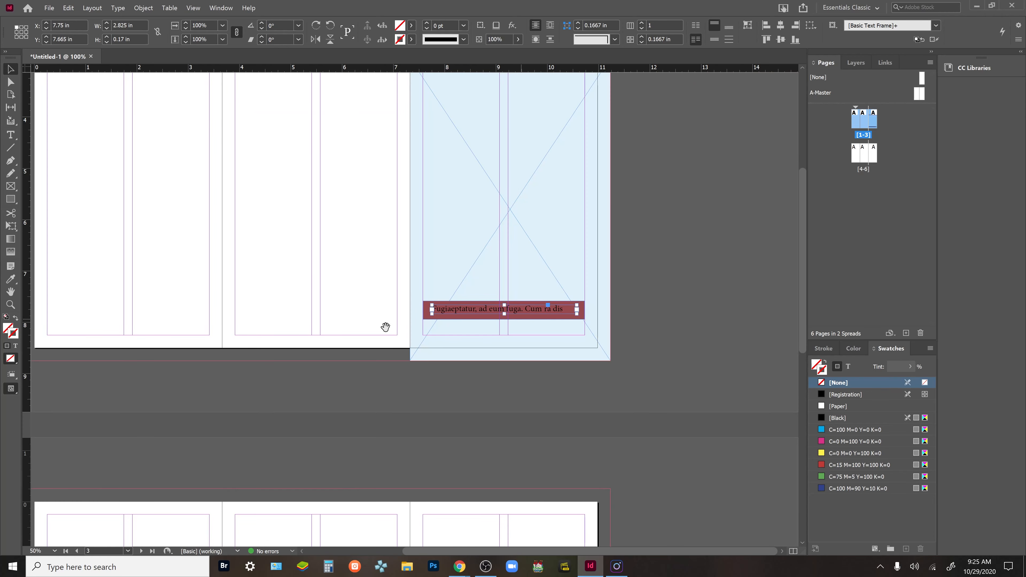
left_click_drag(216, 263, 578, 446)
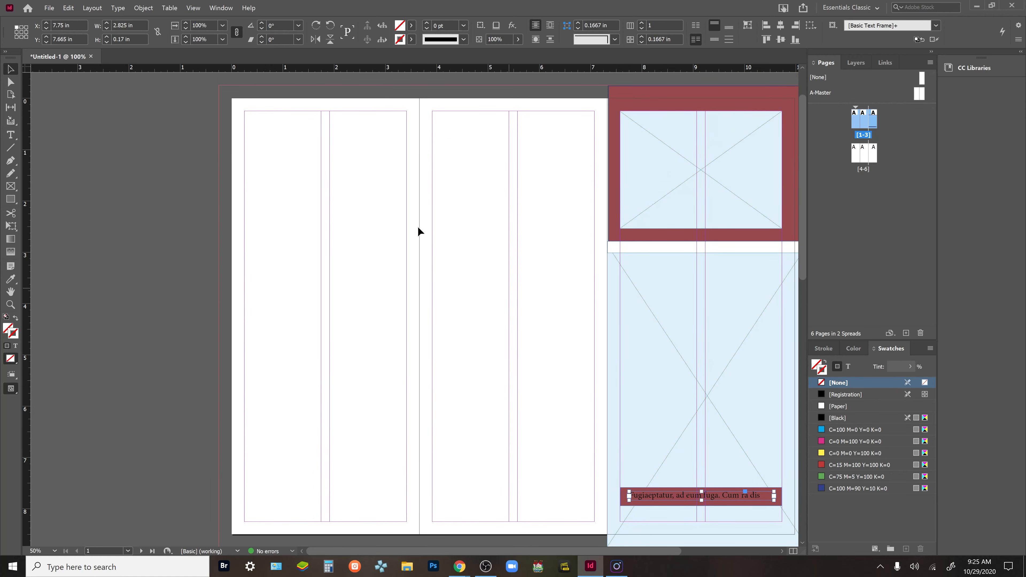
left_click(14, 189)
mouse_move(217, 89)
left_mouse_down()
mouse_move(426, 314)
mouse_move(424, 379)
mouse_move(420, 341)
left_mouse_up()
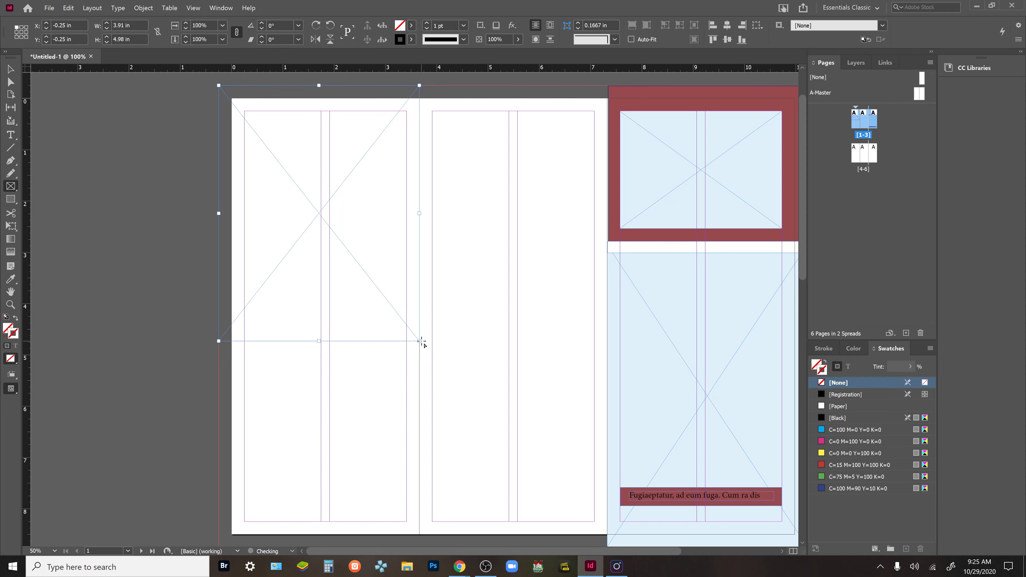
key("i")
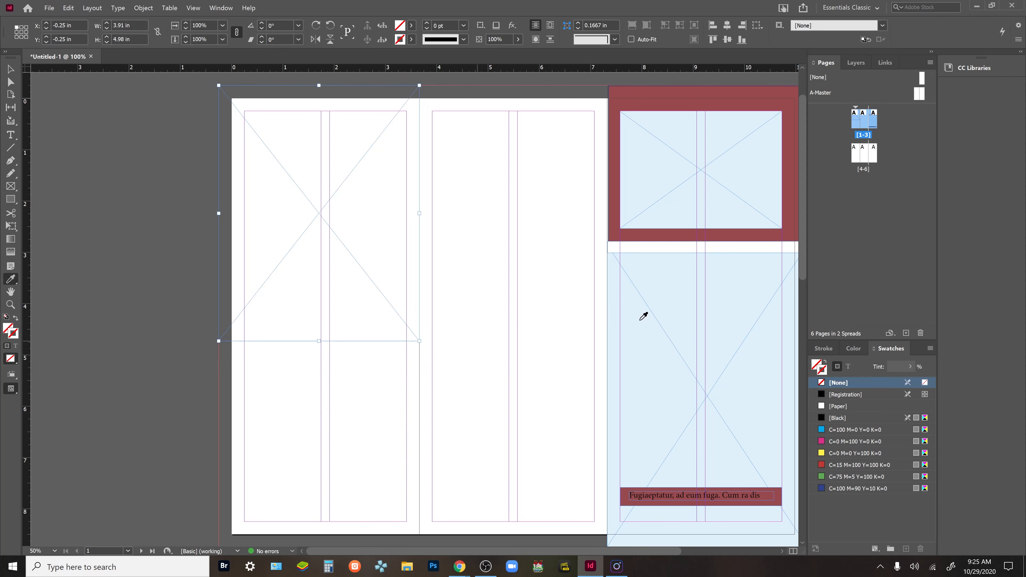
left_click(654, 313)
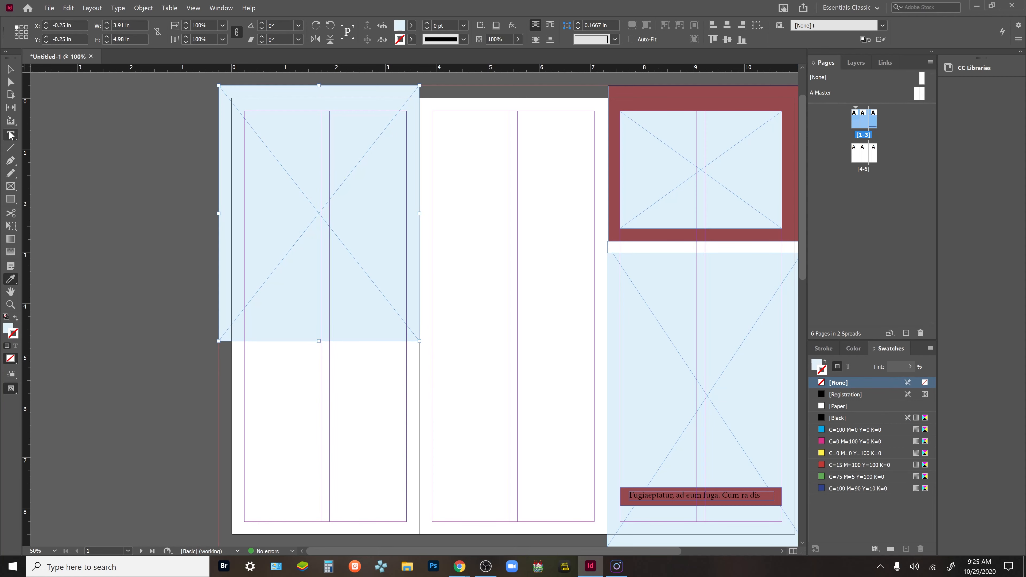
Draw a rectangle about 3.91 × 4.02 in below the first panel's image frame, down to the bleed, and fill it with the cover block's red
left_click(10, 199)
scroll(207, 527, "down", 1)
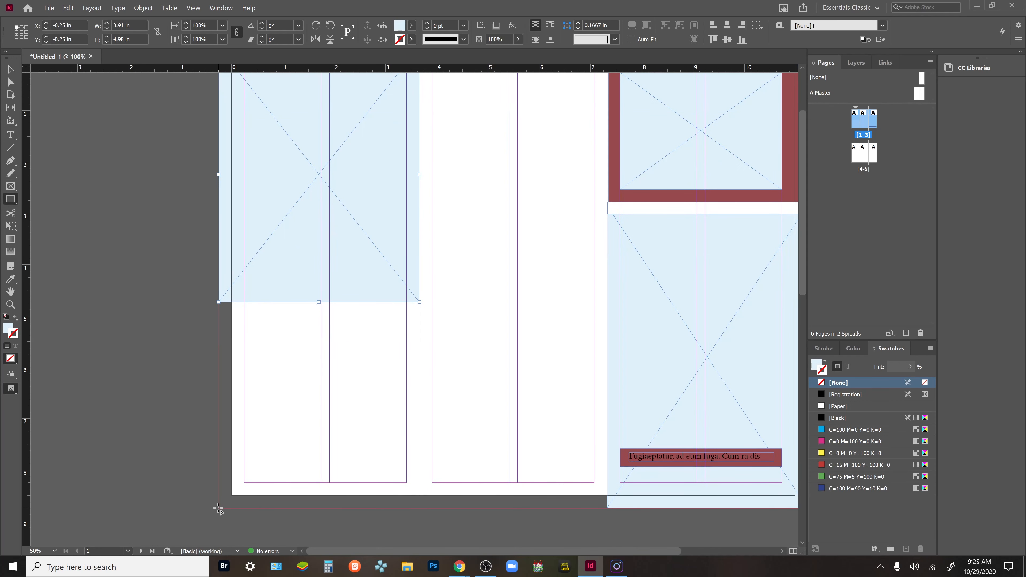
left_click_drag(219, 508, 419, 301)
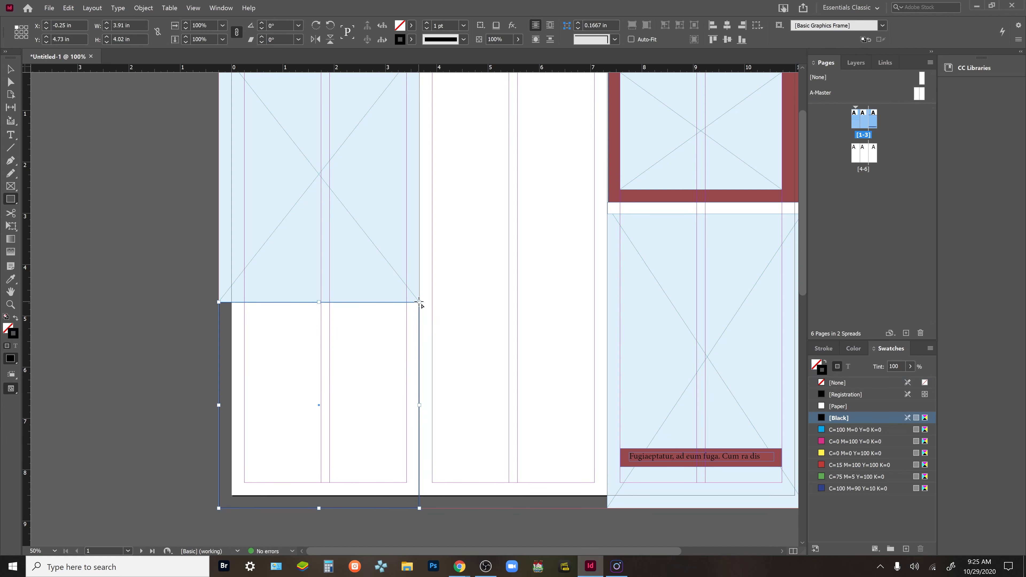
key("i")
left_click(784, 194)
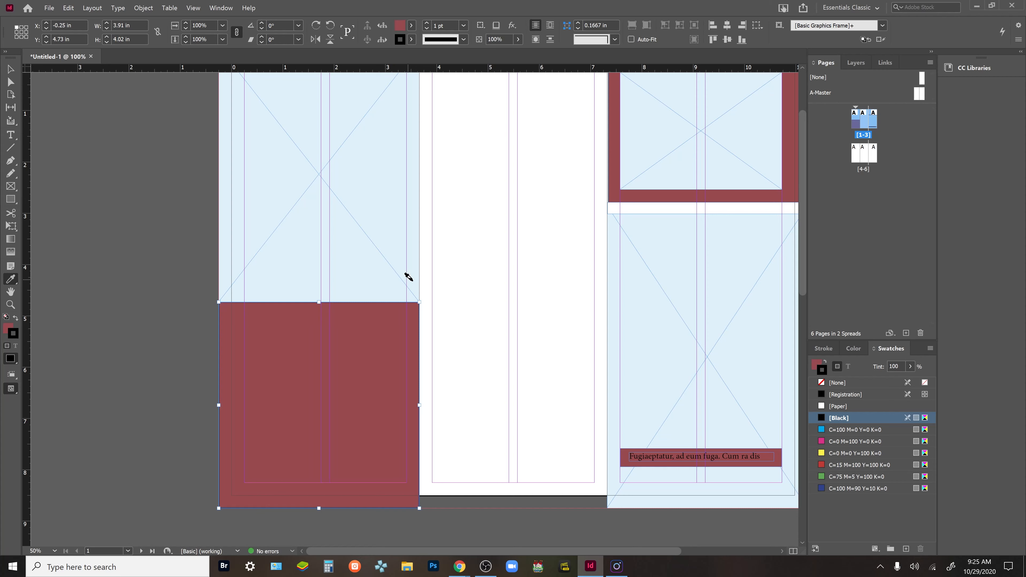
Nudge the white divider strip between the cover panel's red block and image frame upward
key("v")
left_click(743, 212)
key("Up")
key("Up")
key("Up")
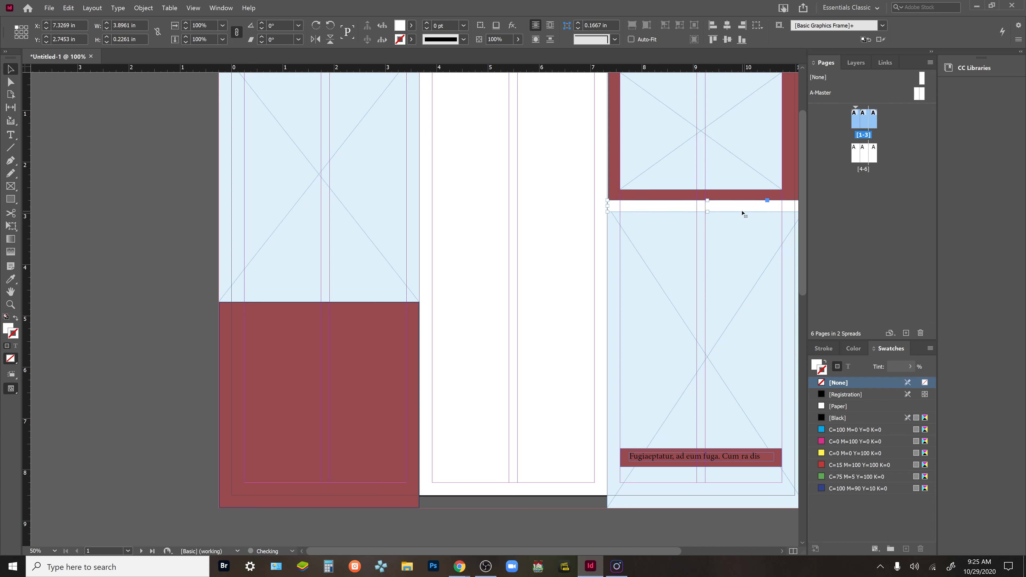
key("Up")
key("Up")
key("Up")
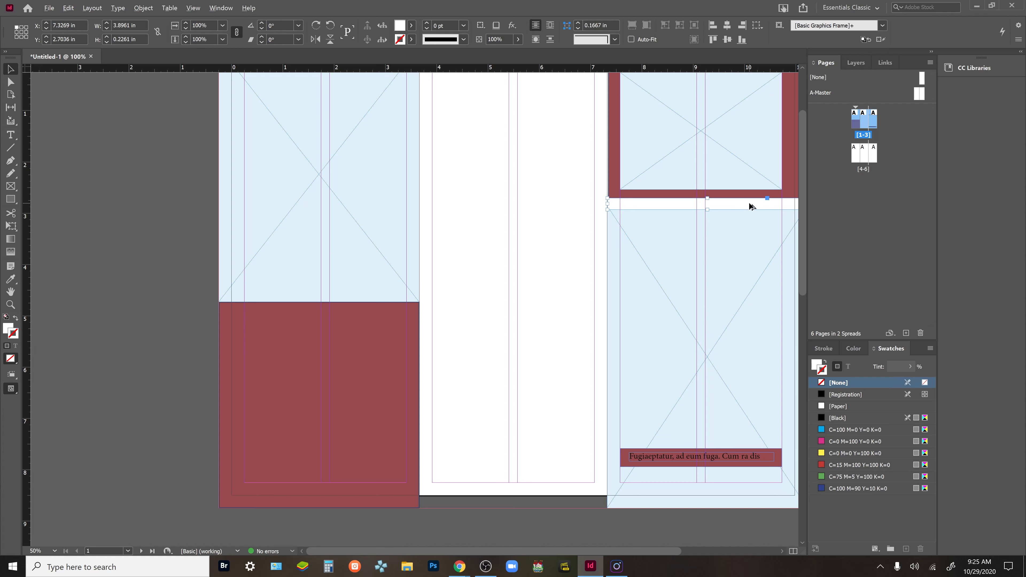
Duplicate the white divider strip onto the seam between the first panel's image frame and red block, and bring it to the front
left_click_drag(749, 202, 365, 305)
key("ctrl+shift+bracketright")
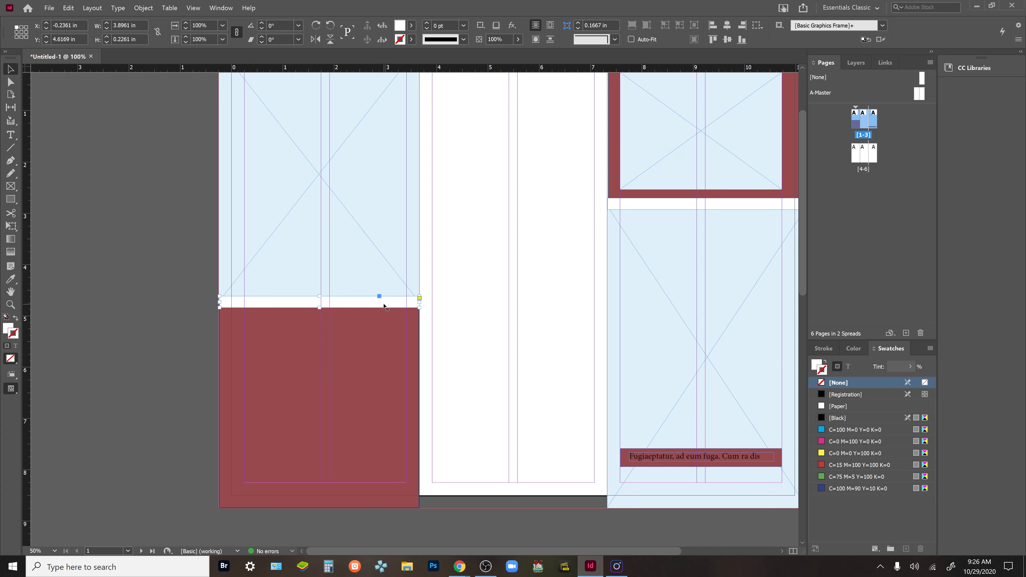
left_click(482, 339)
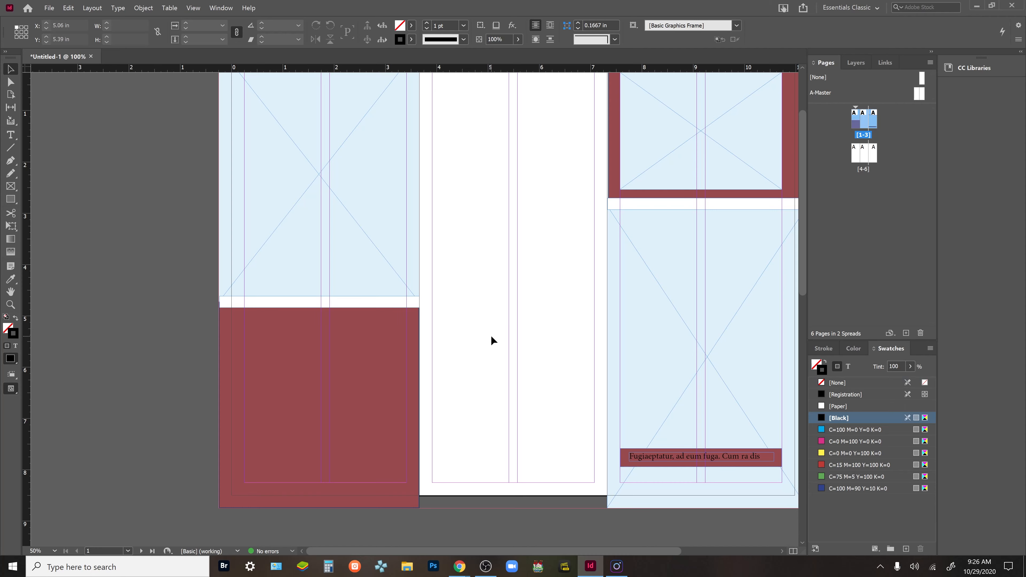
Draw a rectangle about 3.66 × 9 in over the whole middle panel, bleed to bleed, and fill it with the first panel's red
key("m")
left_click_drag(497, 317, 511, 437)
scroll(497, 436, "up", 2)
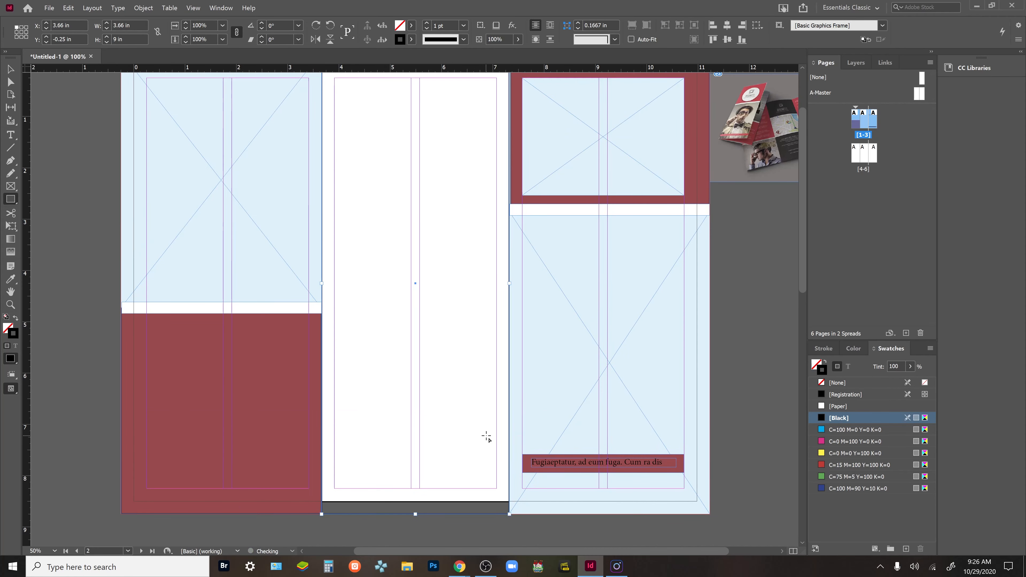
key("i")
left_click(310, 382)
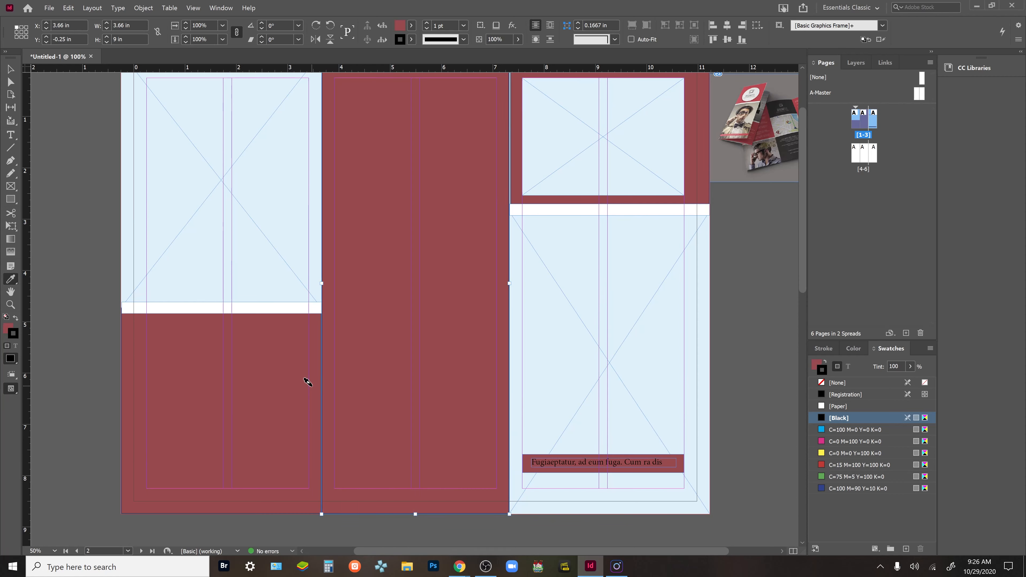
key("v")
Draw a text frame about 3.23 × 4.22 in from the middle panel's top margin and fill it with placeholder text
scroll(458, 408, "up", 2)
scroll(458, 407, "right", 1)
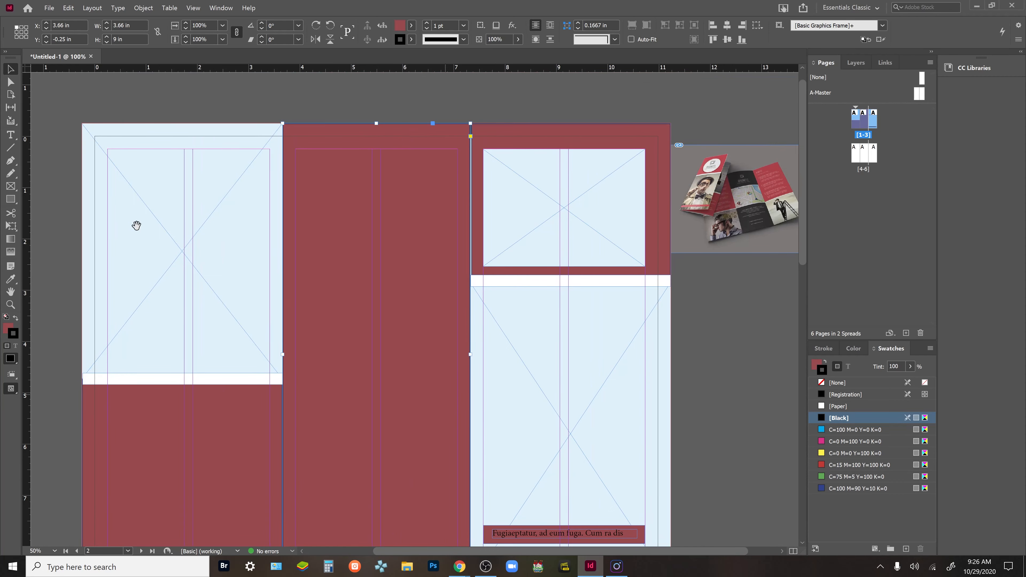
left_click(10, 135)
left_click_drag(296, 150, 461, 366)
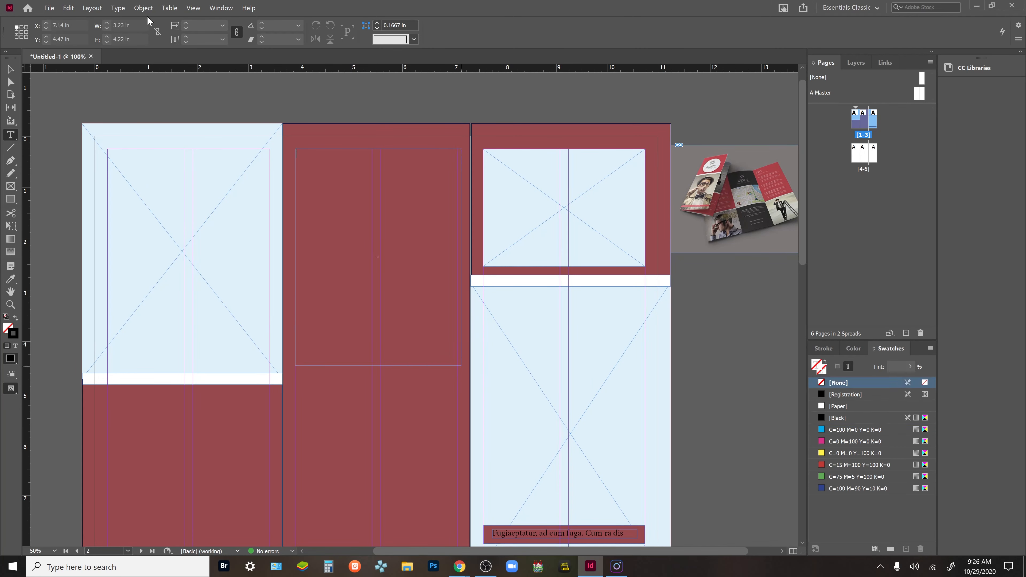
left_click(127, 9)
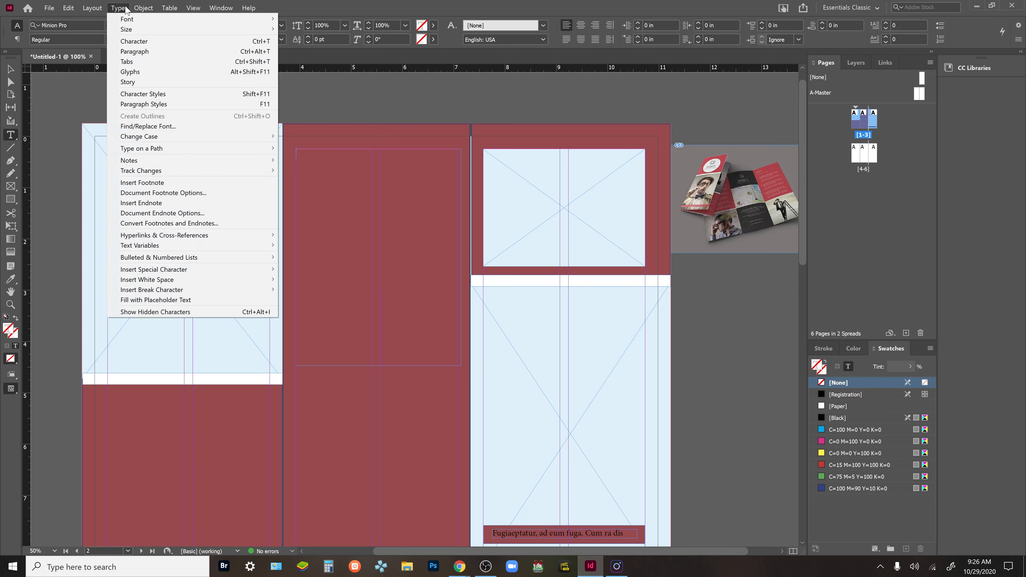
left_click(124, 301)
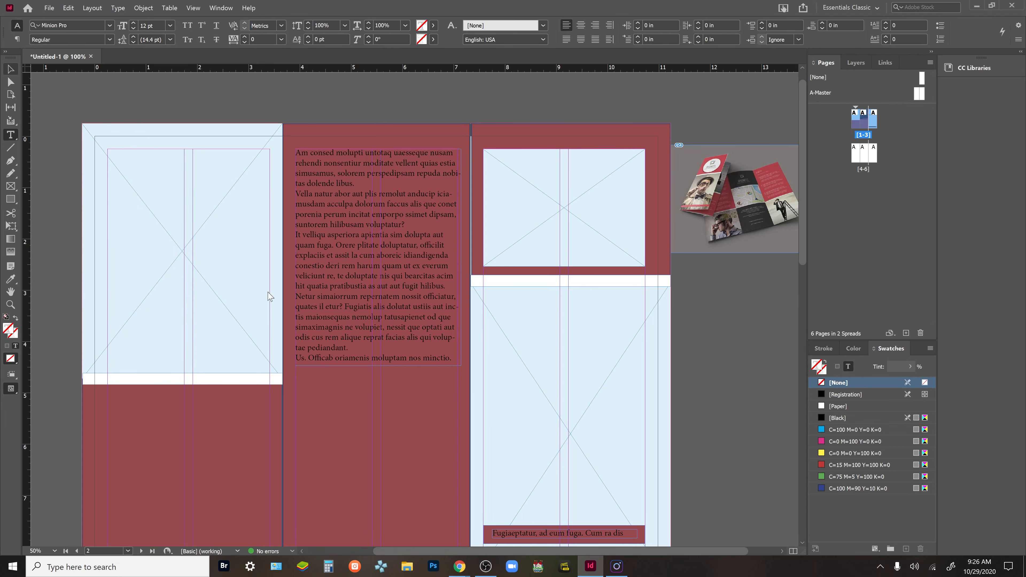
Draw two side-by-side image frames about 1.45 × 0.72 in each at the foot of the middle panel, filled with the cover frame's light blue
left_click_drag(270, 297, 258, 180)
left_click(9, 188)
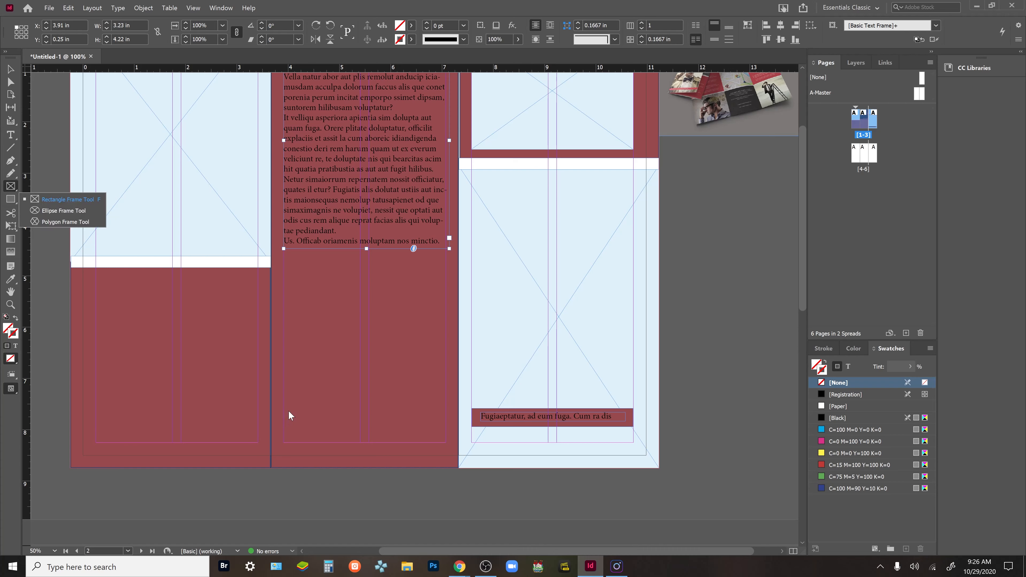
left_click_drag(286, 406, 414, 431)
left_click(339, 424, "shift")
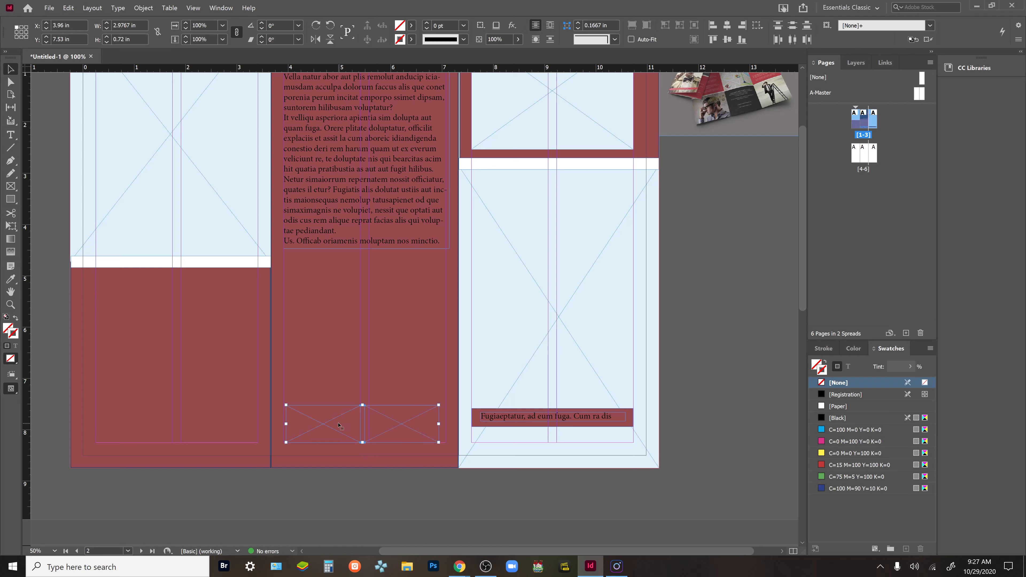
key("i")
left_click(613, 318)
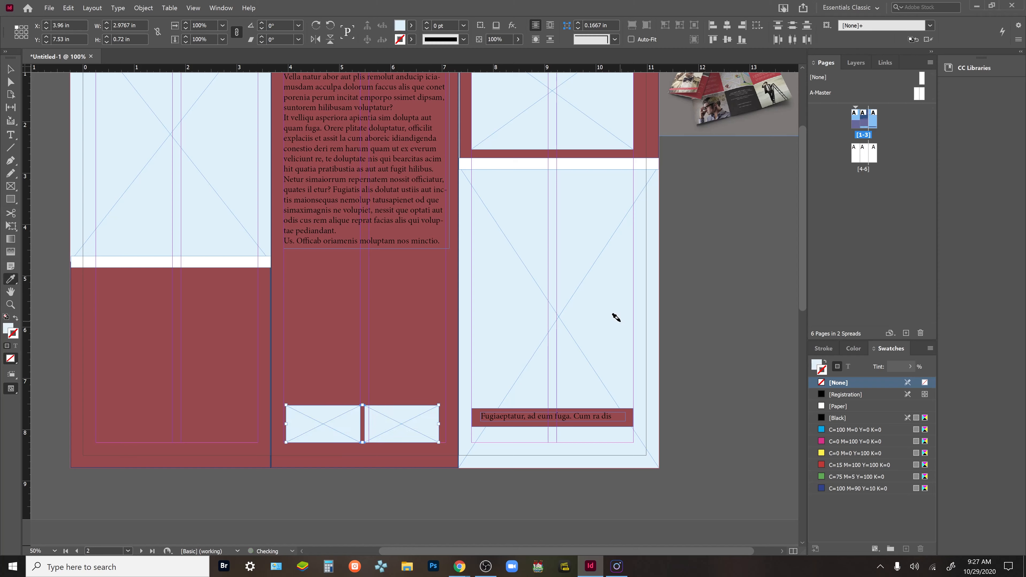
key("v")
left_click(741, 310)
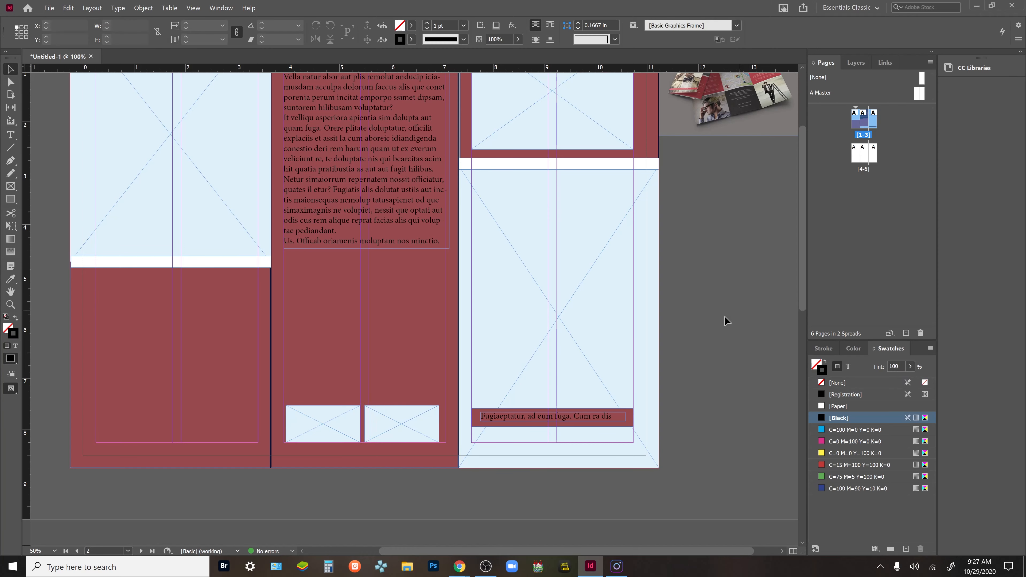
Move the right-hand small image frame slightly right to widen the gap between the pair
left_click(416, 427)
left_click_drag(413, 428, 419, 431)
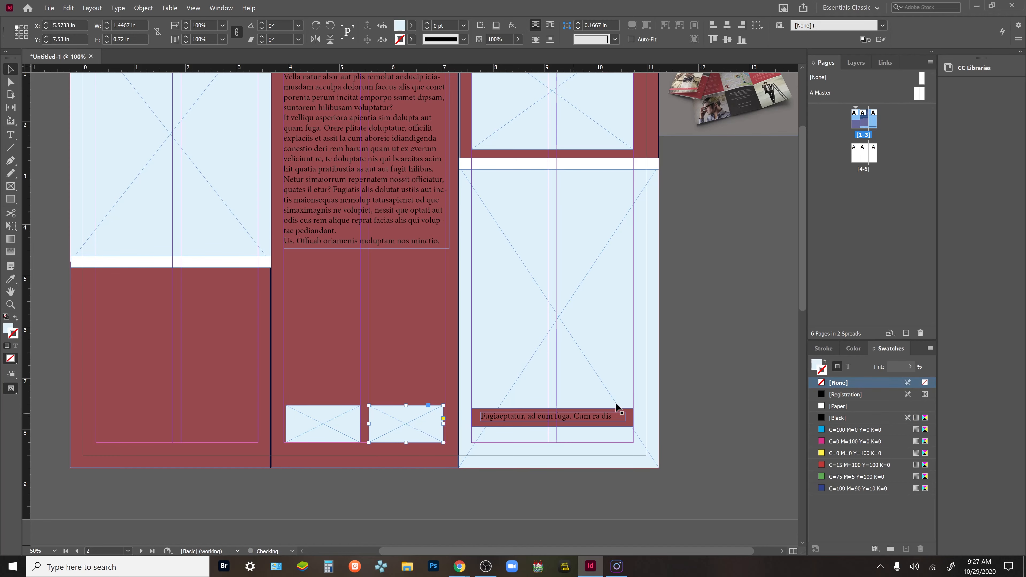
left_click(705, 359)
Nudge the cover panel's upper red block left to meet the middle panel, and preview the spread without guides
left_click_drag(720, 321, 703, 437)
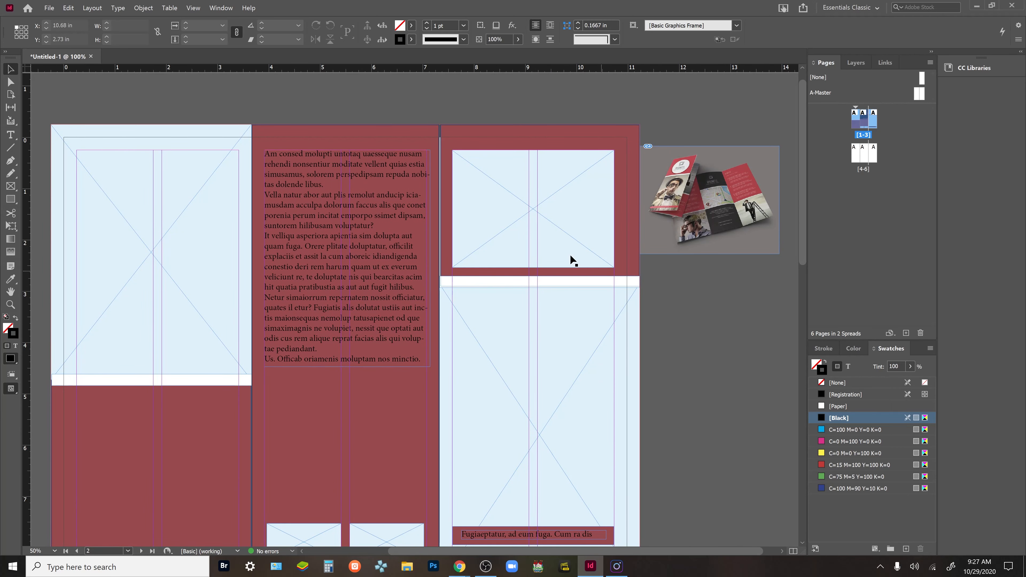
left_click(523, 130)
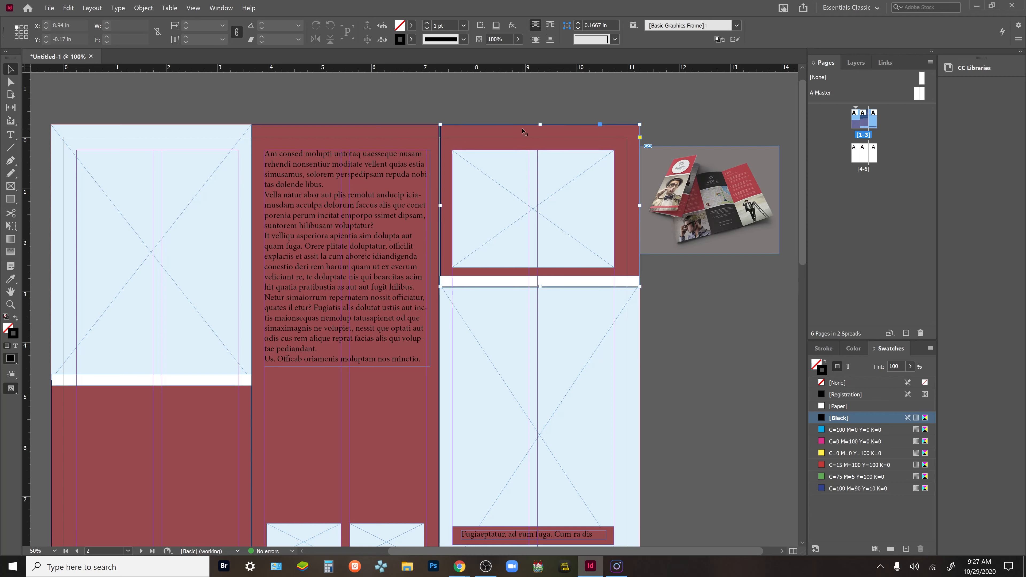
left_click(704, 346)
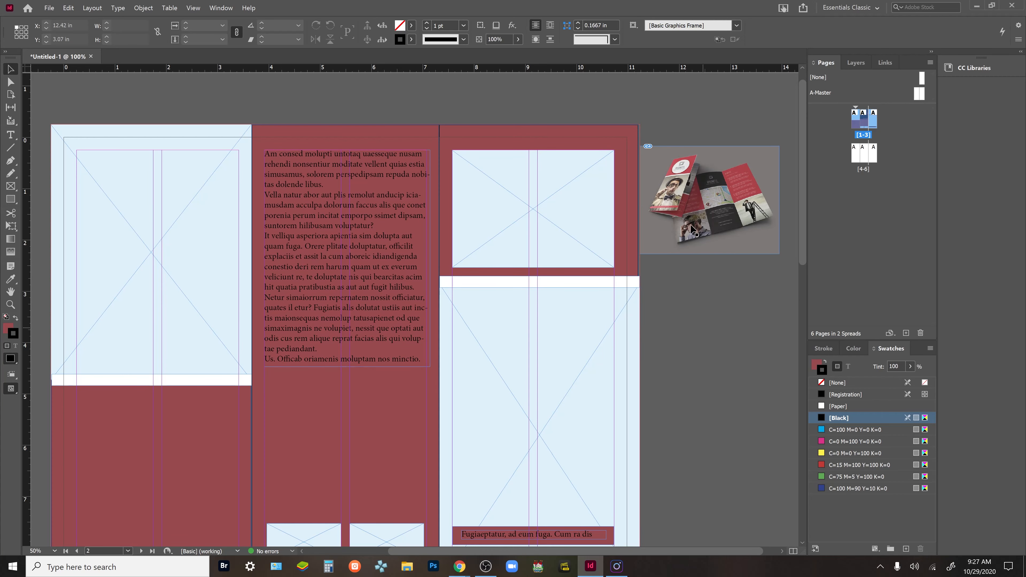
left_click(470, 134)
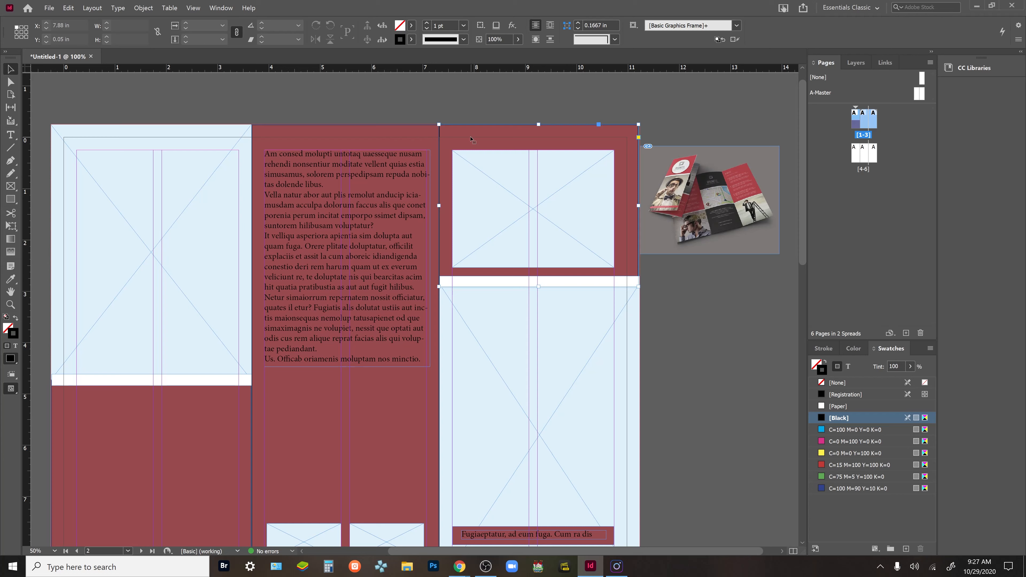
left_click(480, 115)
key("w")
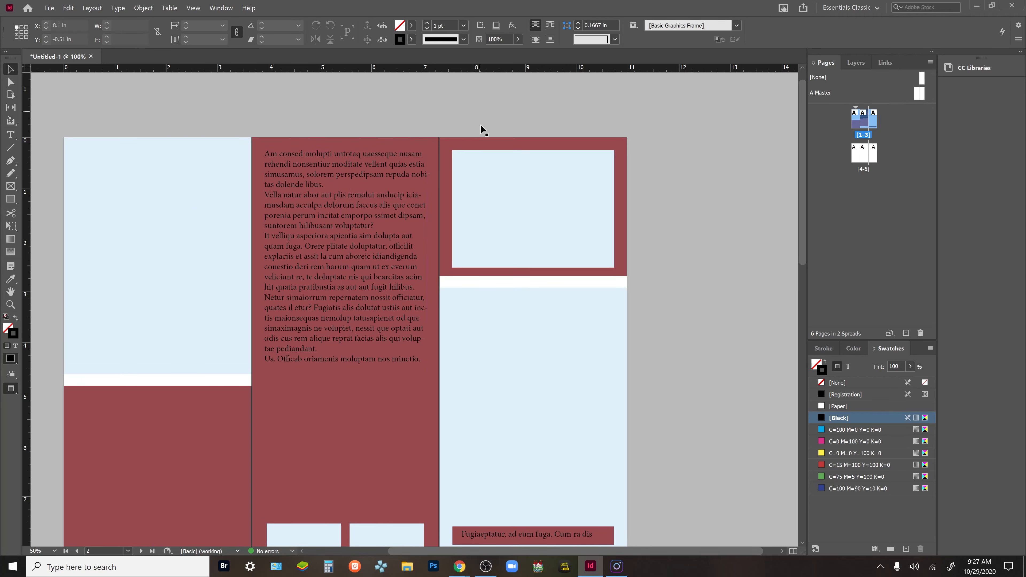
Set the strokes of the middle panel's red rectangle and the first panel's red block to [None]
left_click(279, 478)
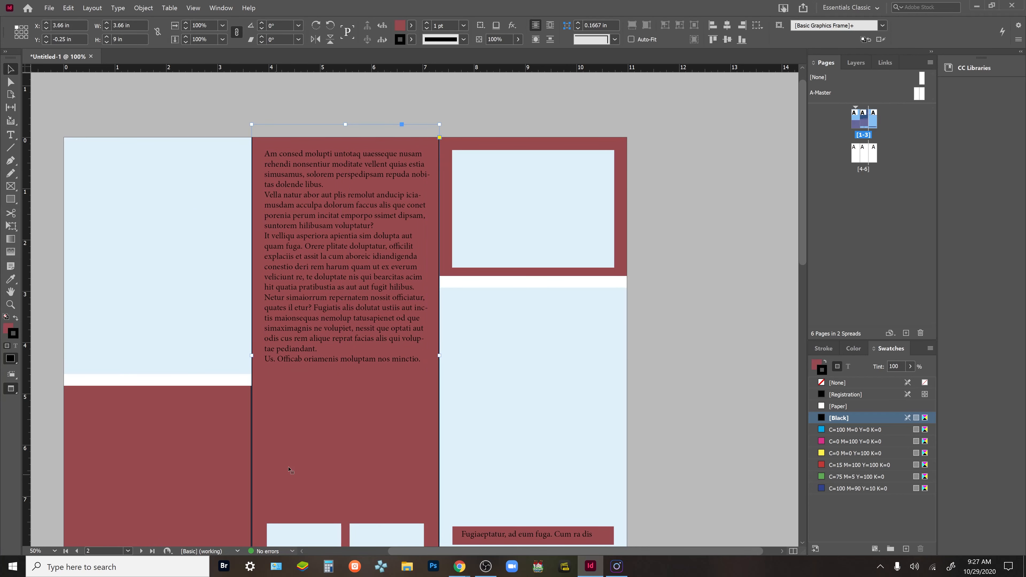
left_click(843, 381)
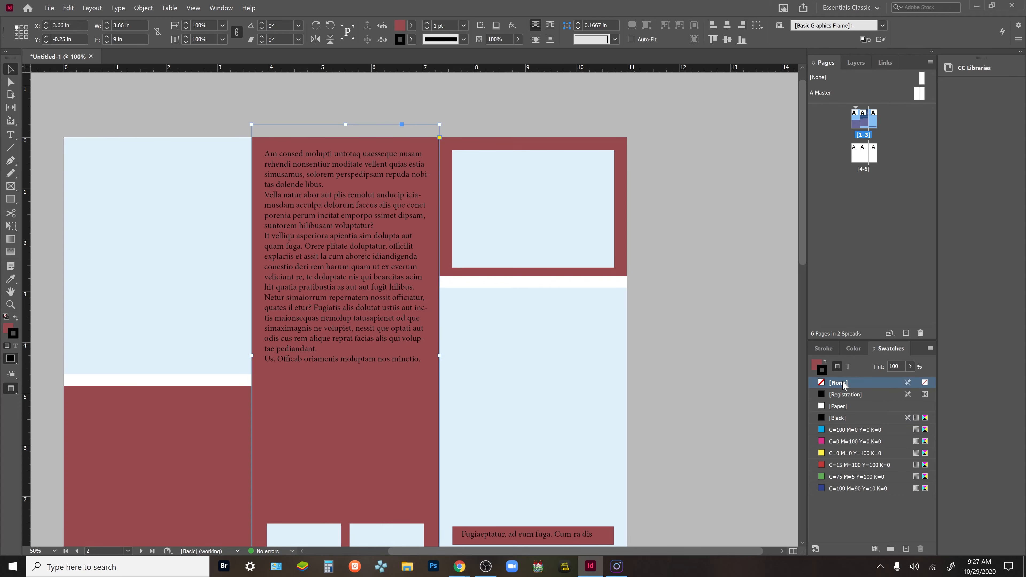
left_click(774, 348)
scroll(695, 384, "down", 3)
left_click(96, 408)
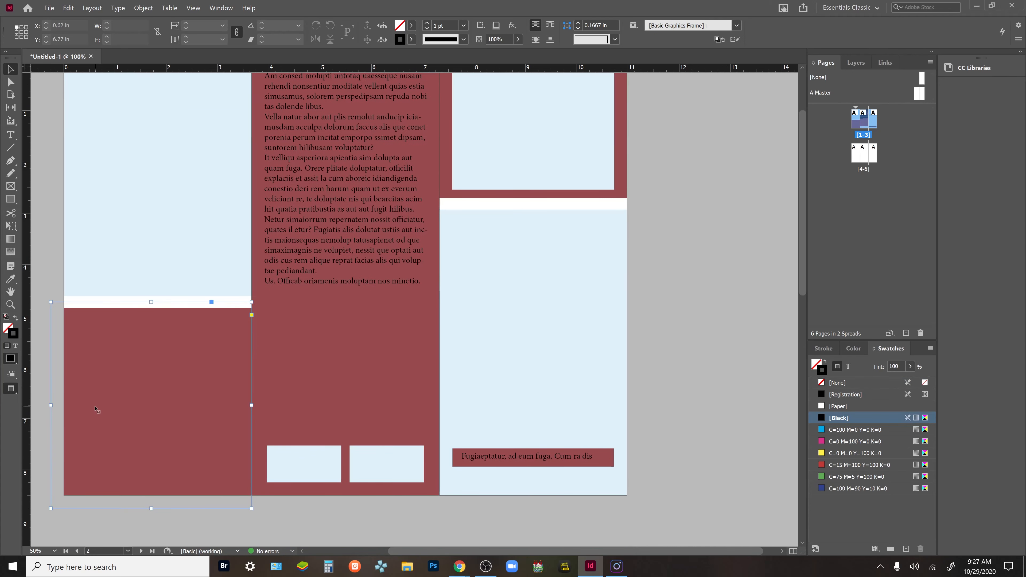
left_click(849, 384)
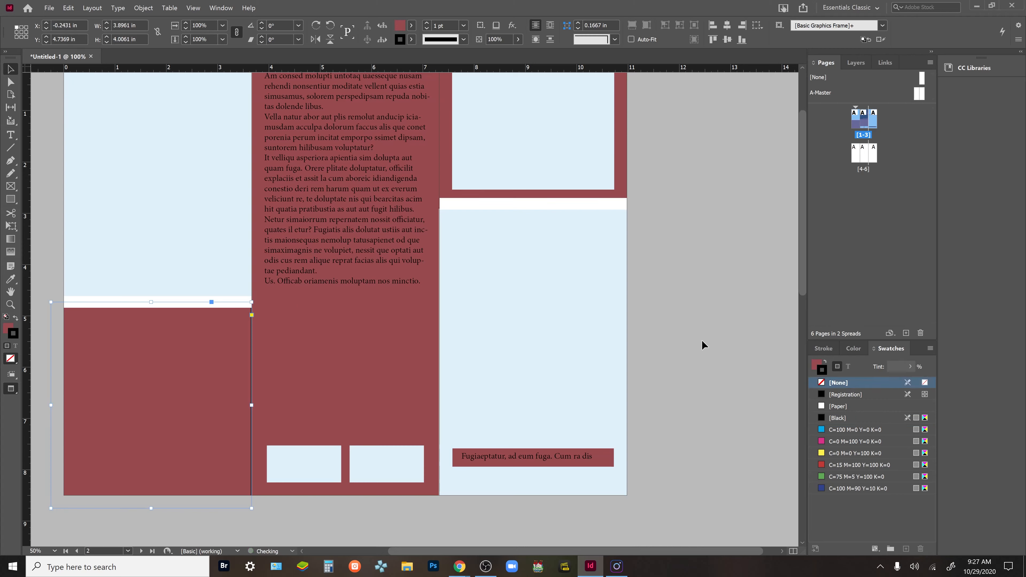
left_click(659, 332)
Widen the first panel's red block to about 3.98 in so its right edge overlaps the middle rectangle
left_click(228, 386)
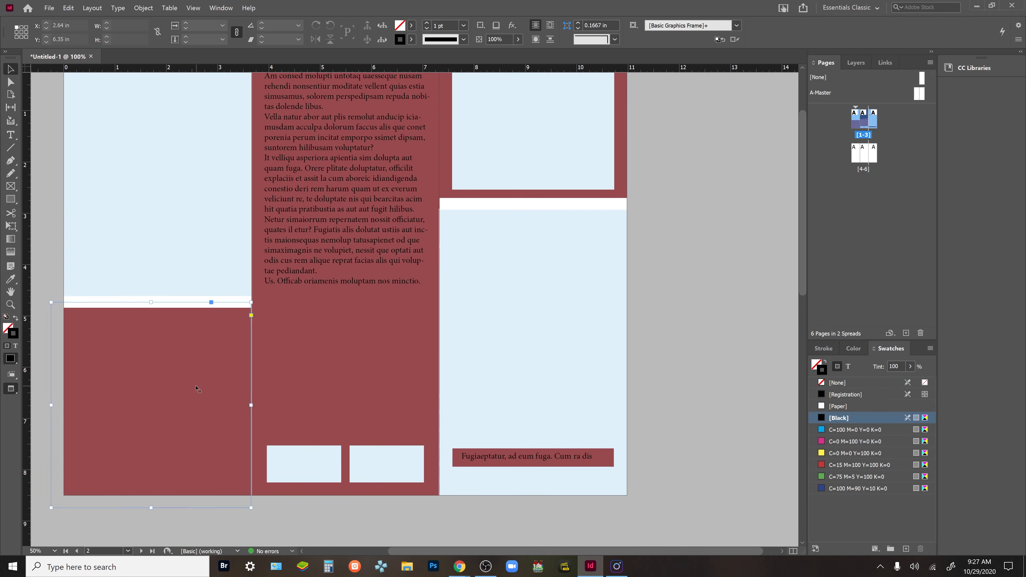
left_click_drag(251, 404, 252, 405)
left_click(315, 391)
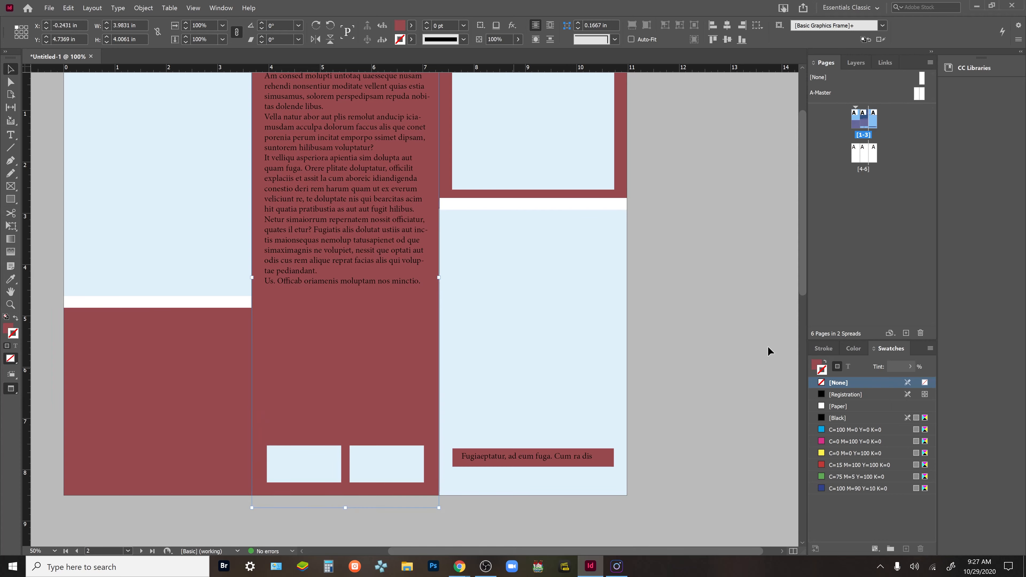
left_click(839, 381)
left_click(619, 378)
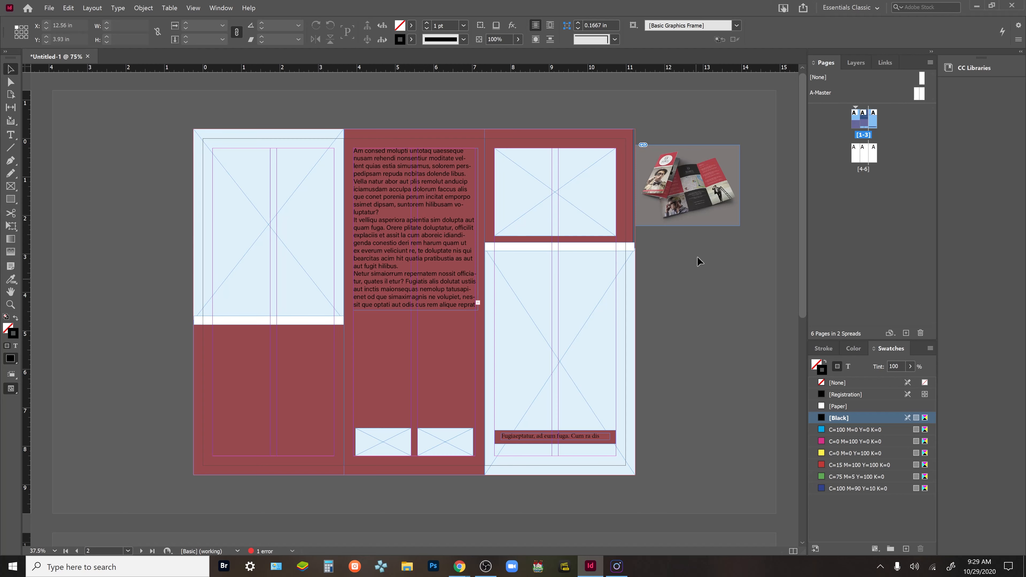
Duplicate the reference brochure image onto the pasteboard beside the second spread, pages 4-6
scroll(693, 226, "down", 2)
left_click_drag(706, 141, 724, 546)
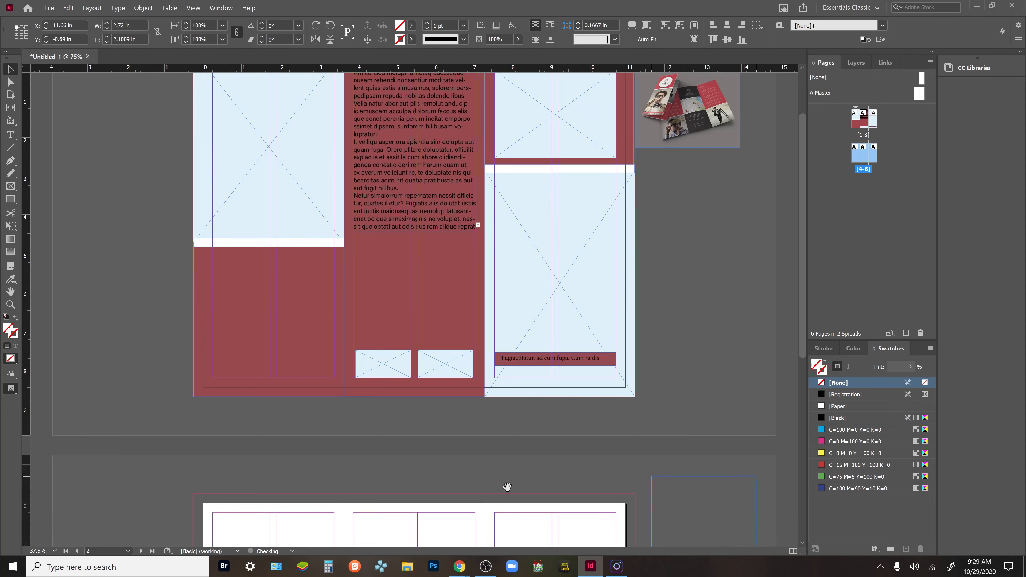
scroll(506, 488, "down", 3)
scroll(596, 288, "down", 2)
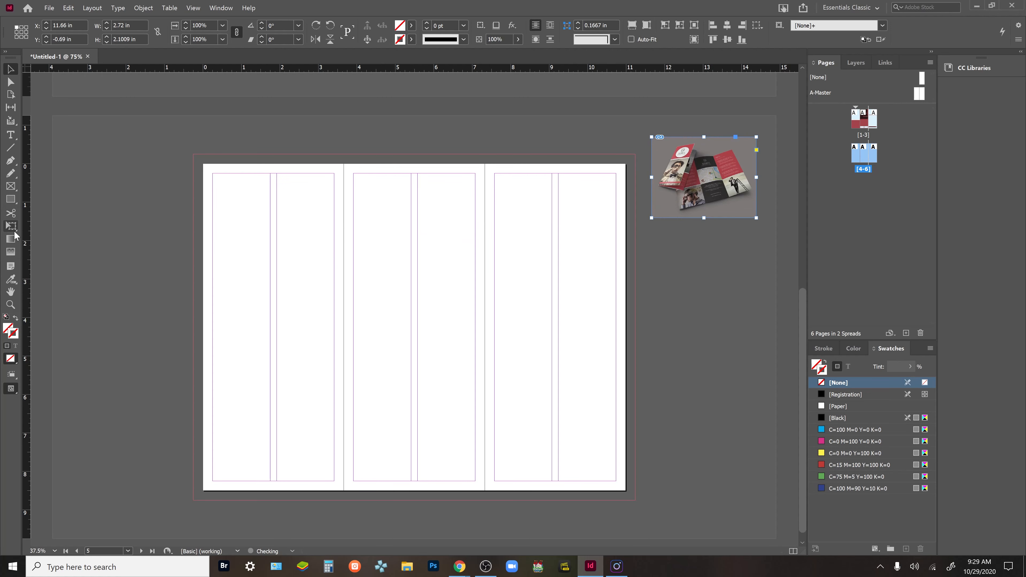
Draw an image frame about 3.91 × 3.56 in from the second spread's bottom-left bleed corner, filled with C=100 M=0 Y=0 K=0 at 10% tint
left_click(10, 186)
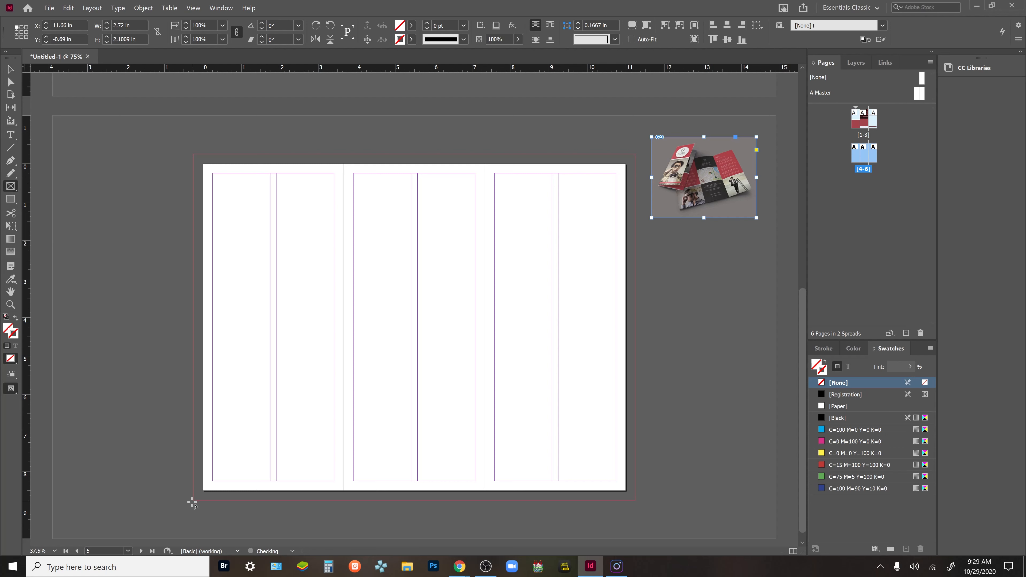
left_click_drag(192, 503, 344, 363)
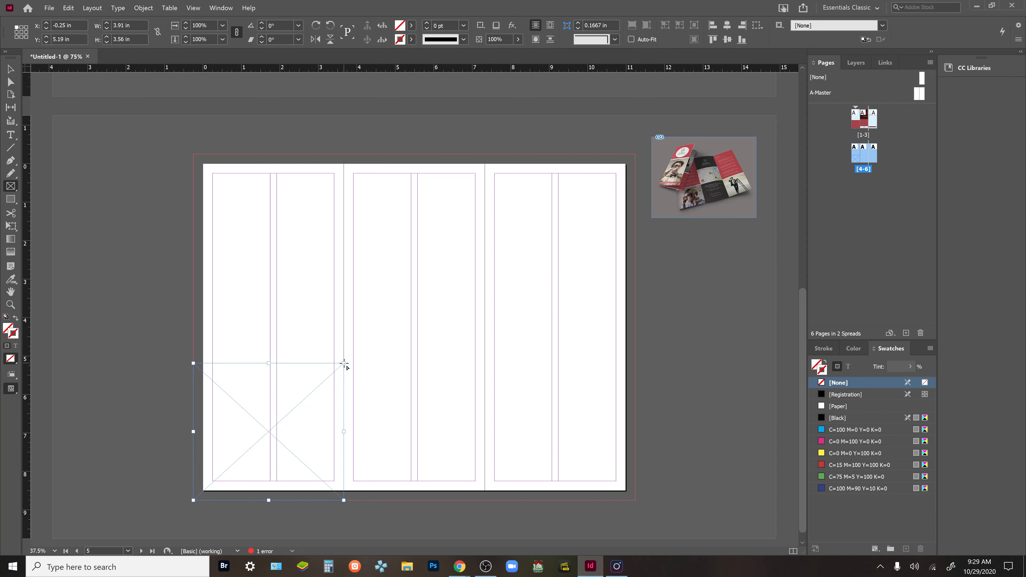
left_click(857, 432)
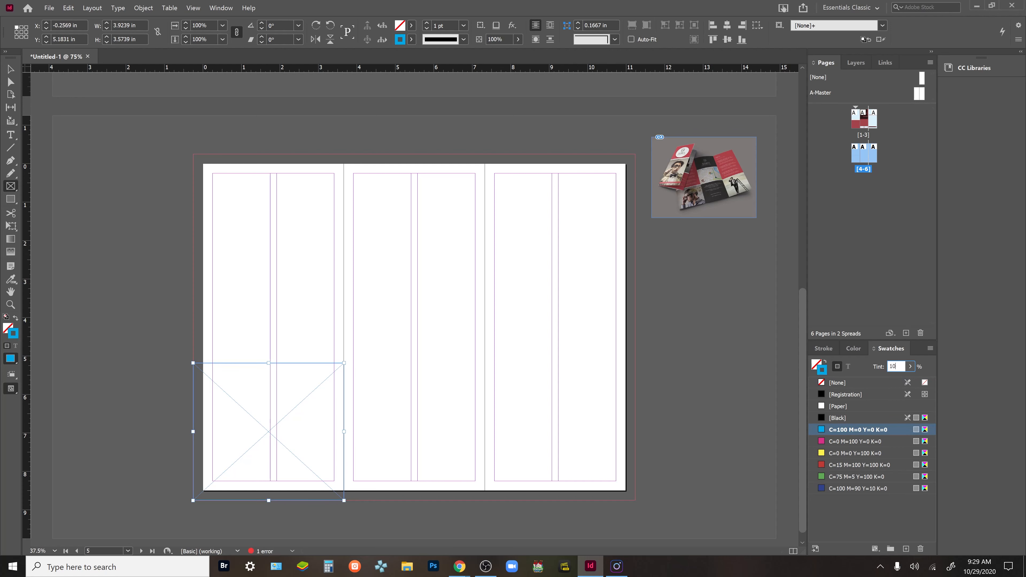
key("Return")
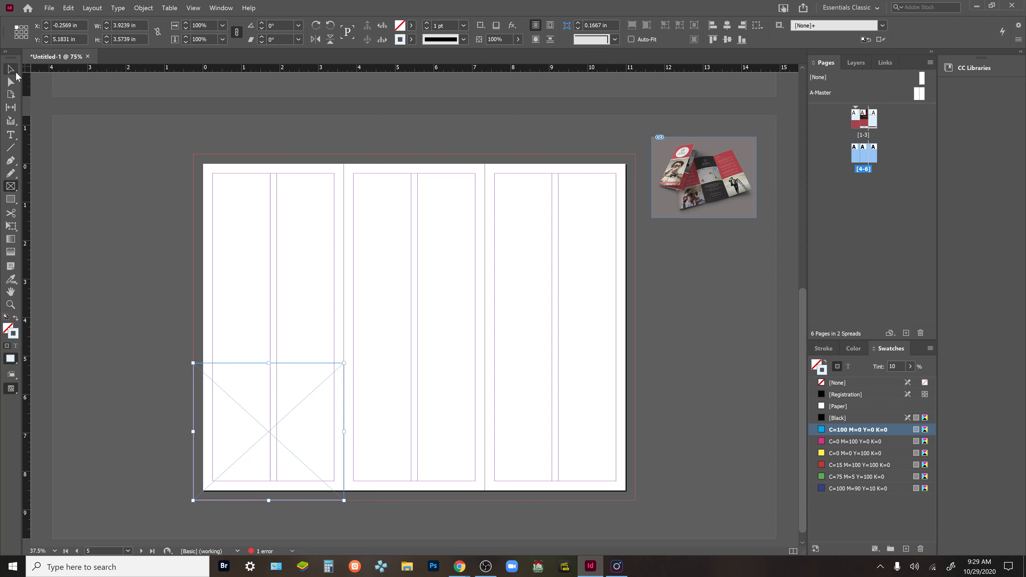
left_click(15, 68)
left_click(16, 319)
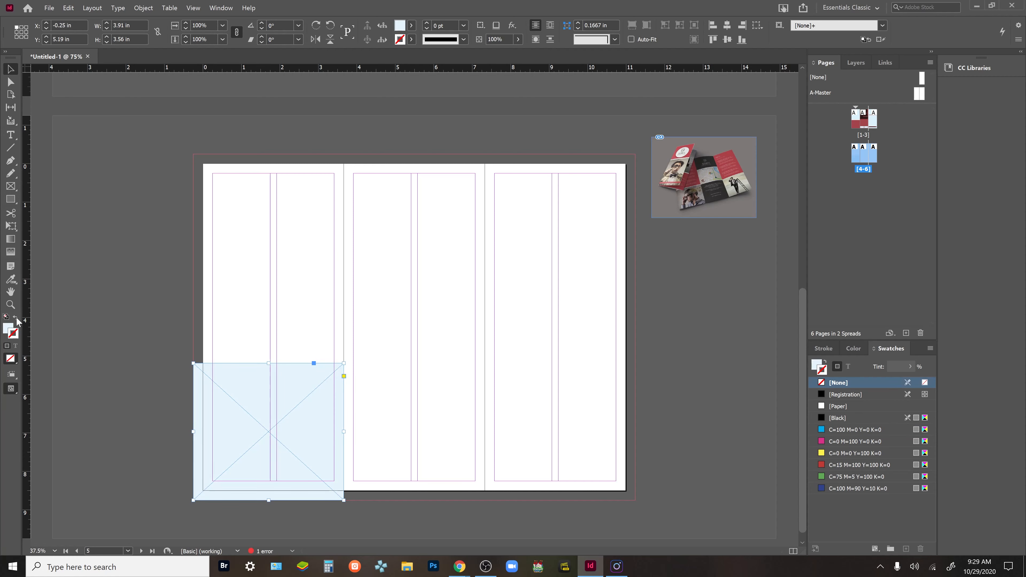
Duplicate the light blue image frame onto the bottom of the third inside panel, aligned with the fold and outer bleed
left_click(224, 451)
left_click_drag(352, 454, 516, 453)
left_click(657, 366)
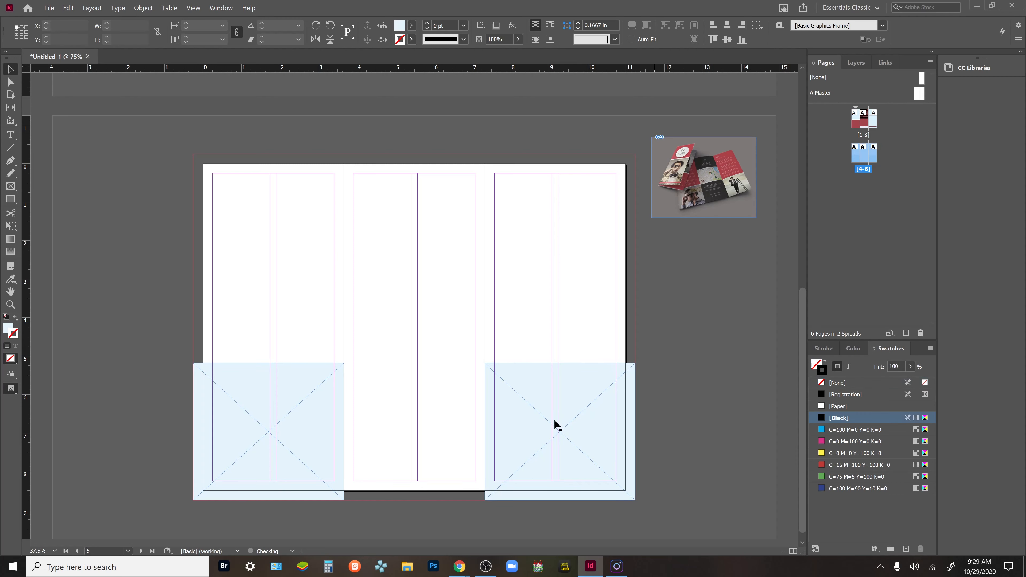
Duplicate the light blue image frame onto the middle panel just above the bottom frames, narrowed to fit between the two folds
left_click_drag(557, 446, 390, 308)
left_click_drag(384, 307, 426, 308)
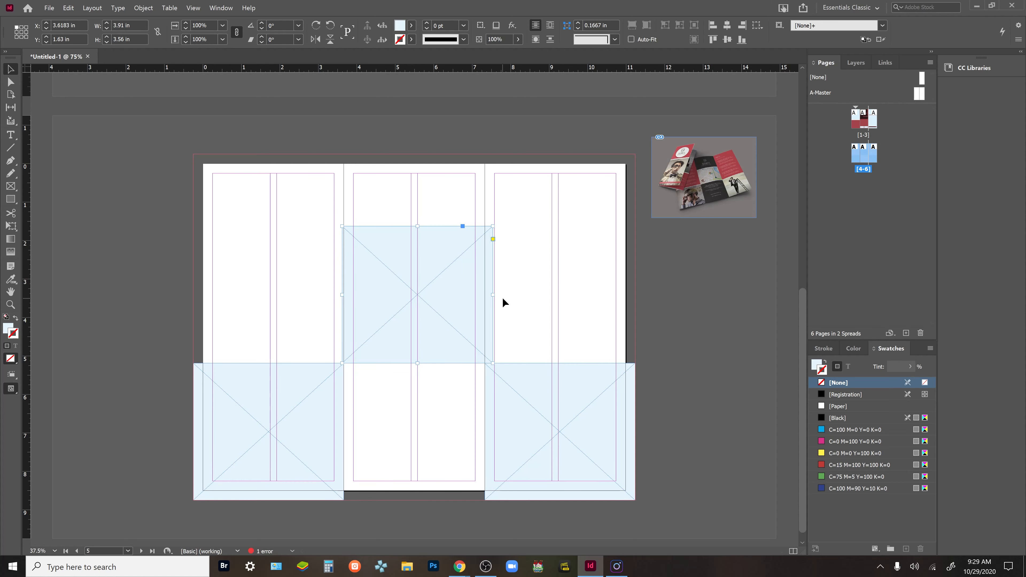
left_click_drag(491, 296, 485, 295)
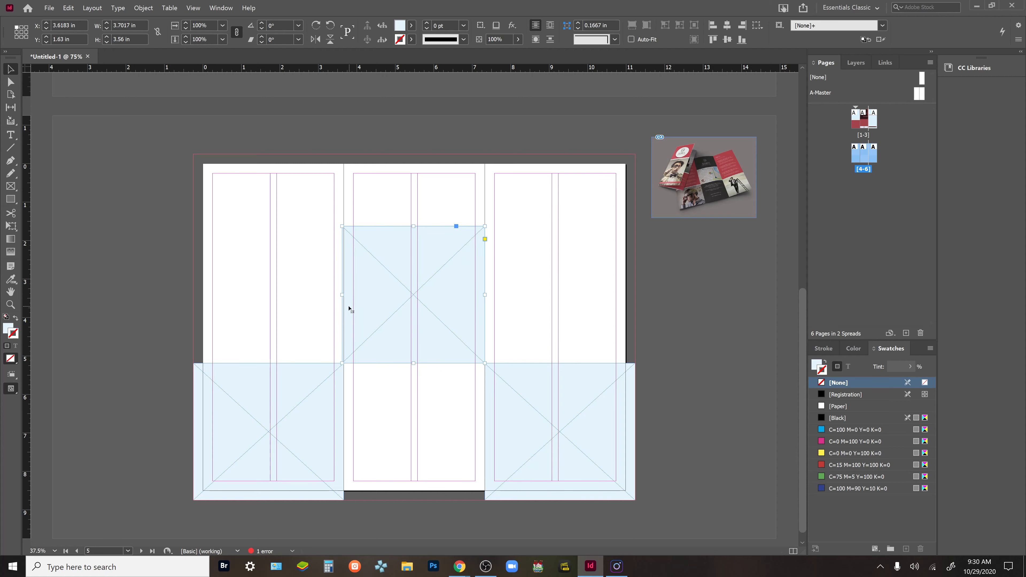
mouse_move(345, 296)
left_mouse_down()
mouse_move(353, 294)
mouse_move(344, 294)
left_mouse_up()
left_click(517, 287)
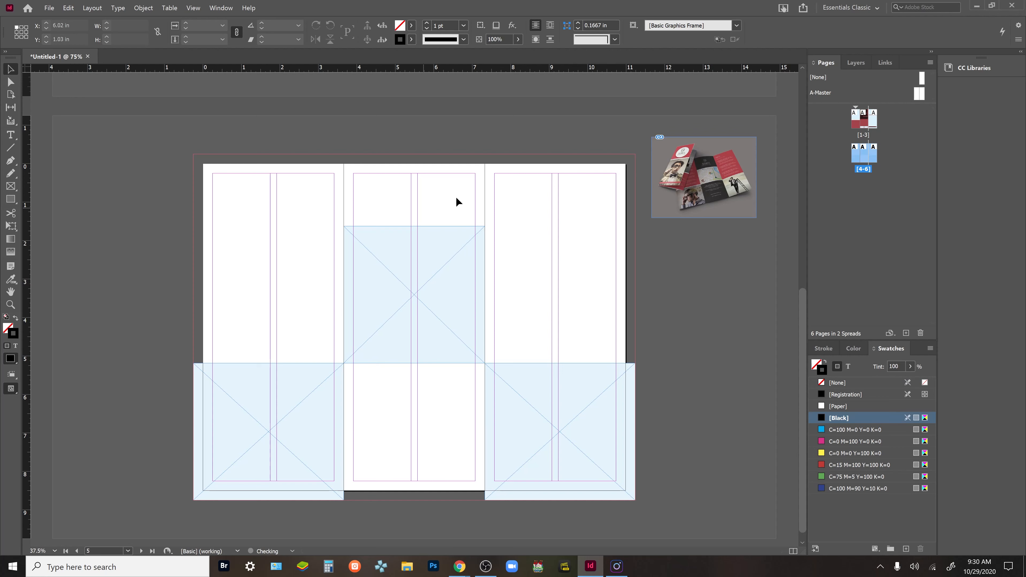
Draw a strokeless rectangle about 3.91 × 5.38 in from the spread's top-left bleed corner to the first fold, filled with C=100 M=0 Y=0 K=0
left_click(10, 199)
left_click_drag(192, 154, 343, 365)
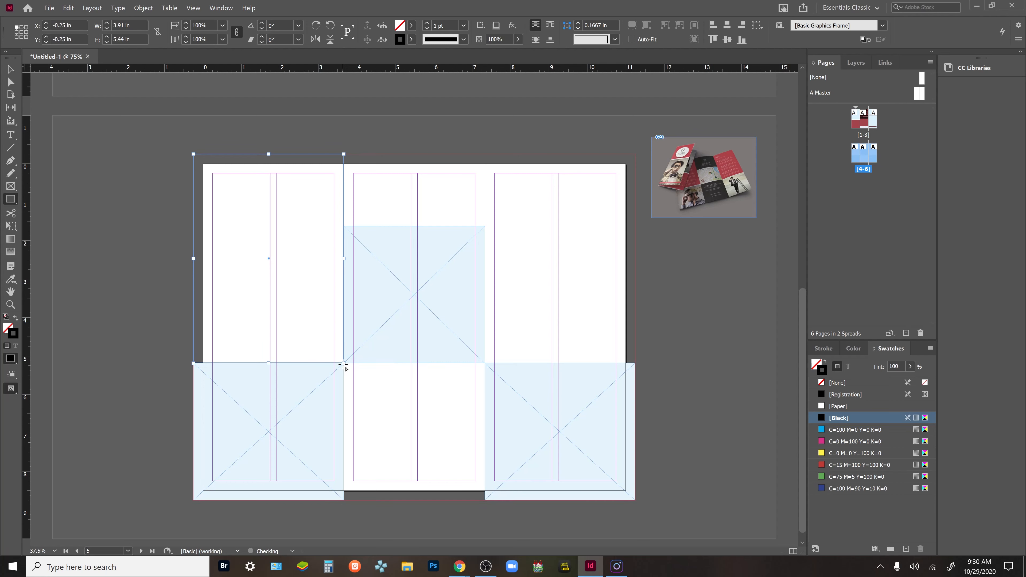
key("ctrl+z")
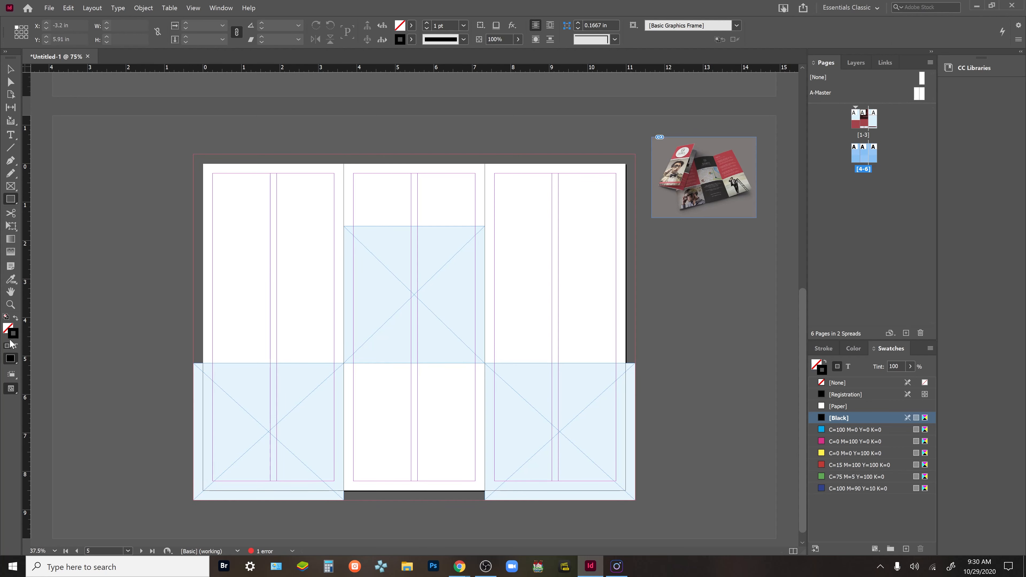
left_click(834, 384)
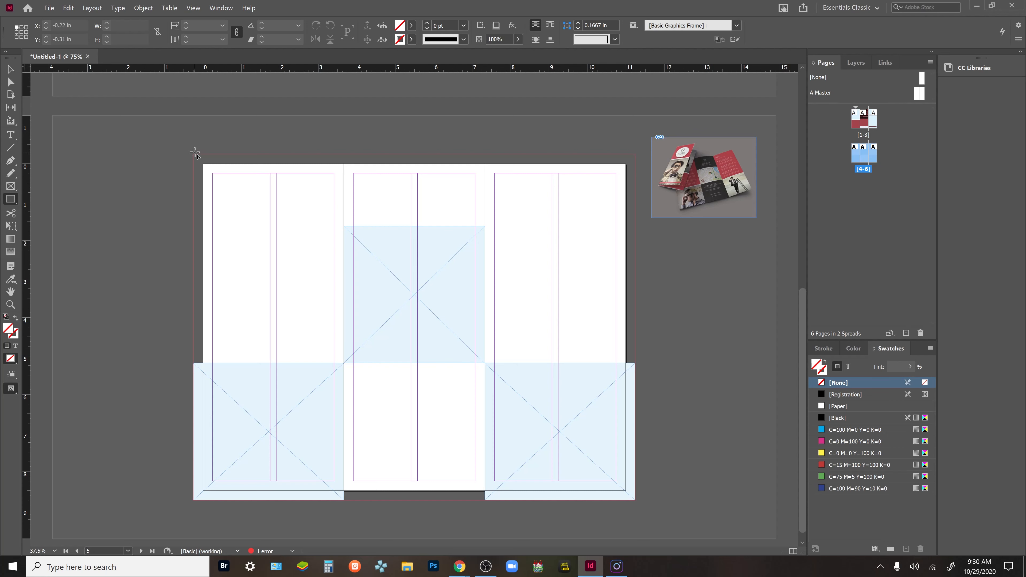
left_click_drag(195, 153, 344, 361)
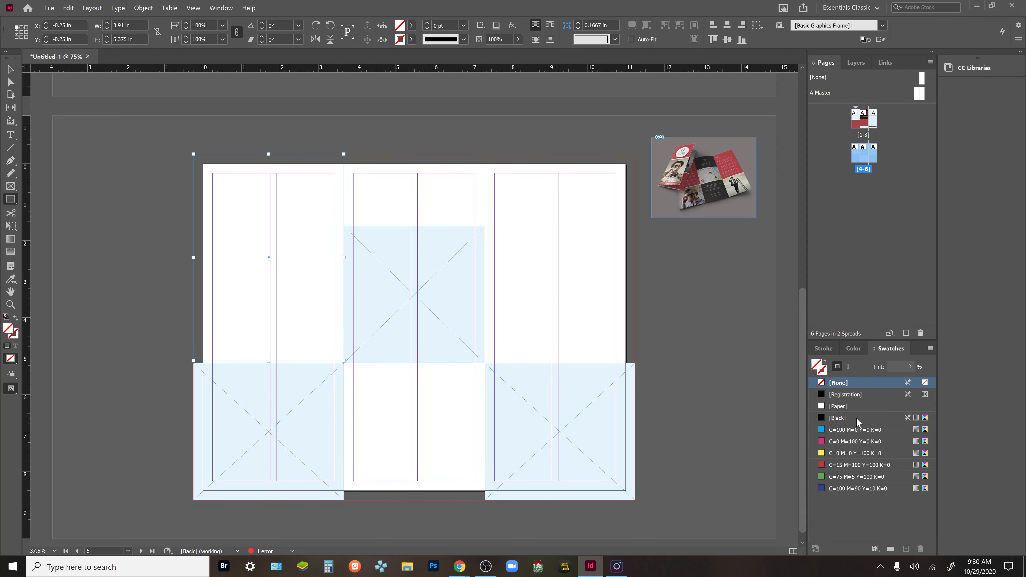
left_click(843, 431)
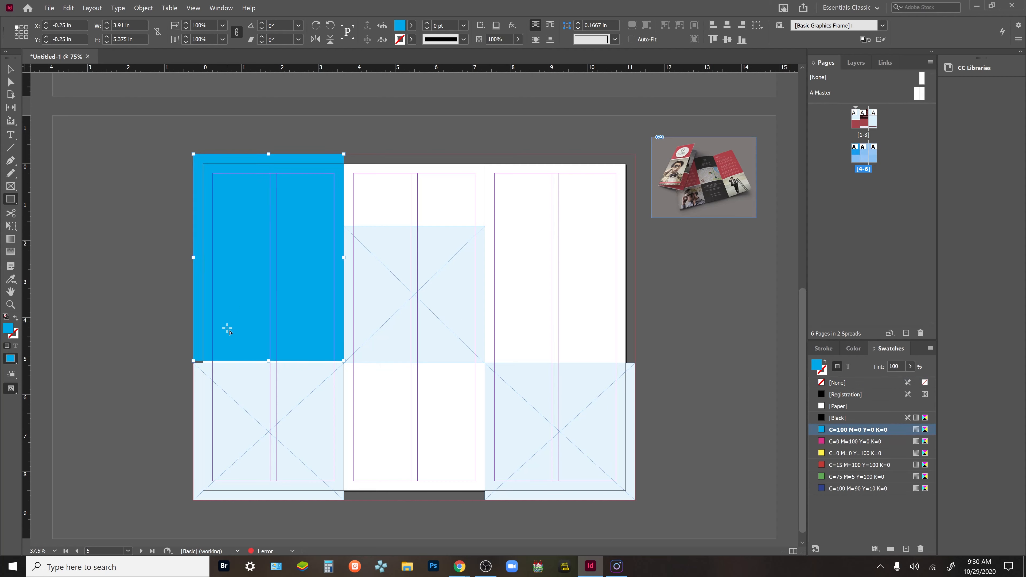
Extend the cyan block down to the image frame, 5.44 in high, and duplicate it onto the third and middle panels
key("v")
left_click_drag(270, 362, 567, 311)
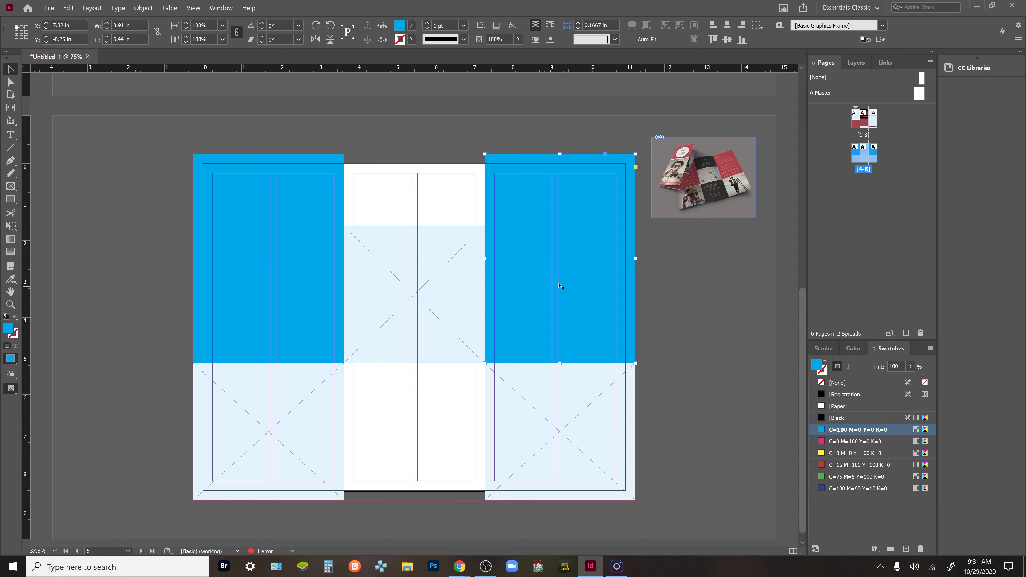
left_click_drag(558, 288, 428, 290)
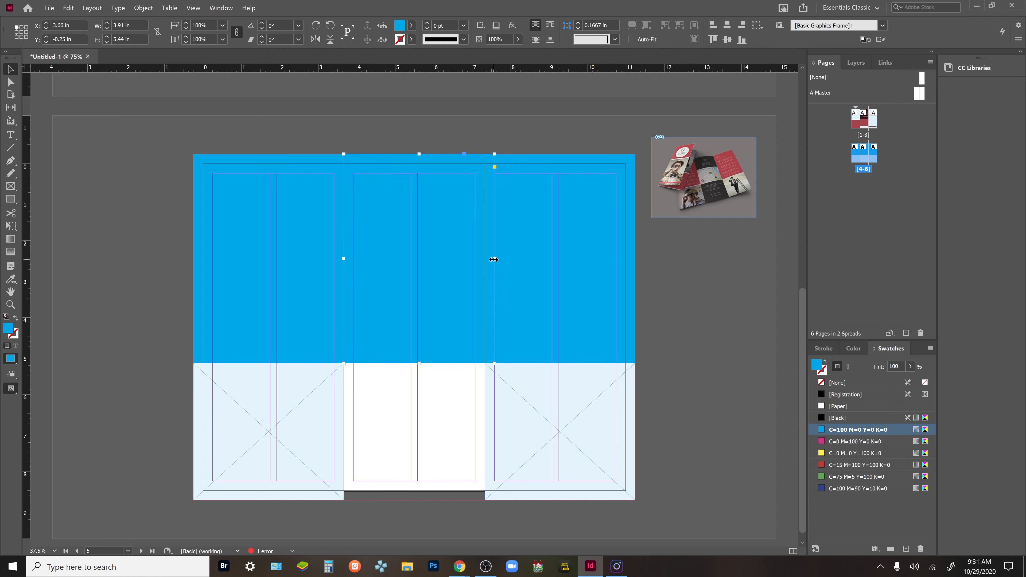
Resize the middle cyan block to 3.66 × 9 in, filling the panel down to the bleed, and send it behind the image frame
left_click_drag(494, 260, 485, 260)
left_click_drag(415, 363, 420, 501)
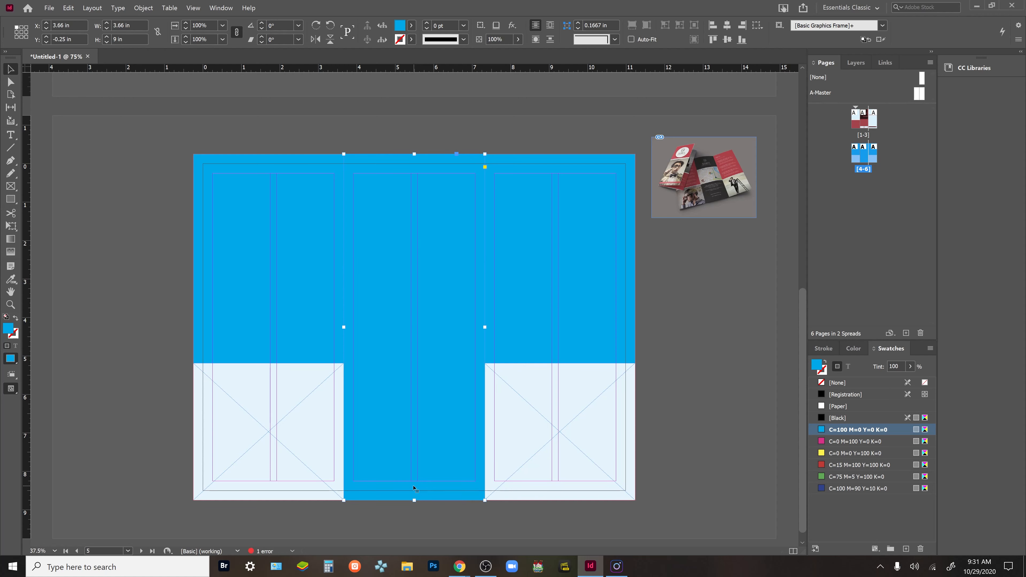
key("ctrl+shift+[")
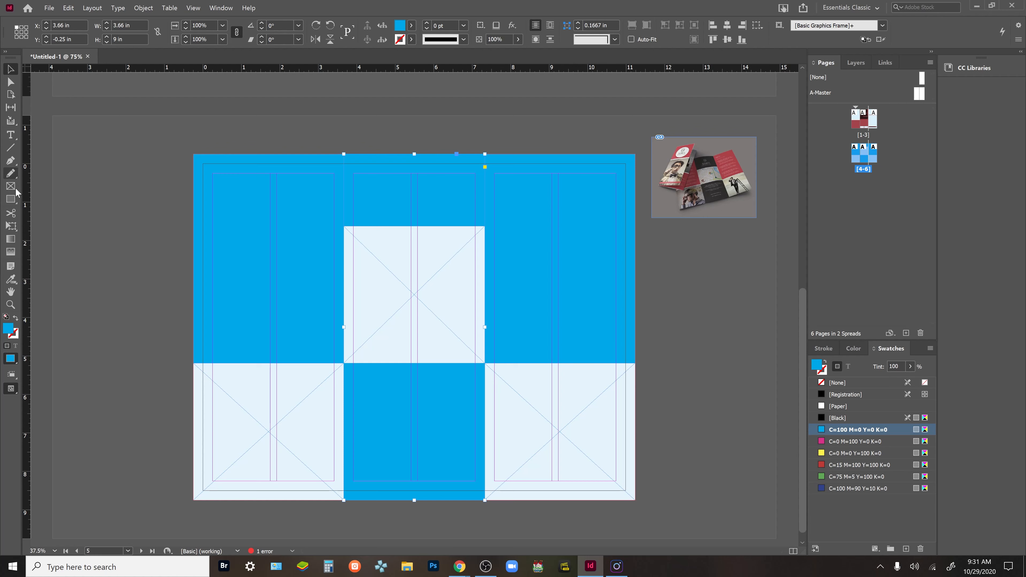
left_click(8, 281)
right_click(9, 281)
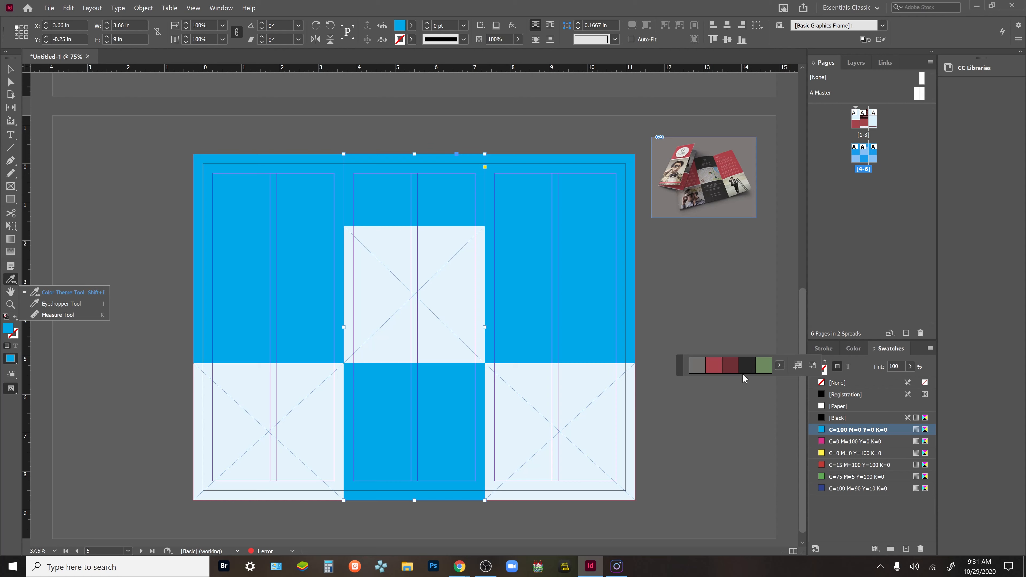
left_click(591, 274)
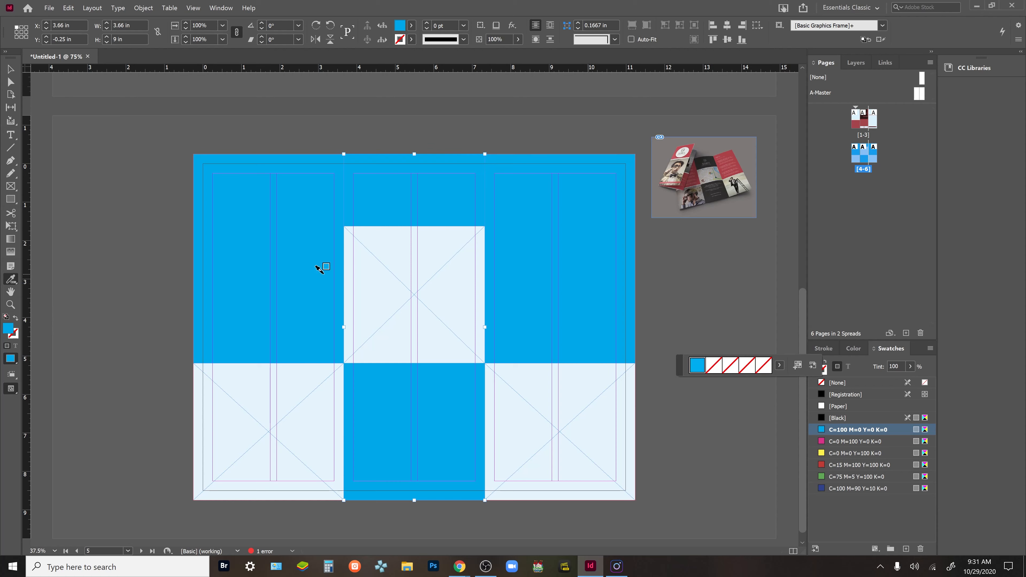
left_click(412, 275)
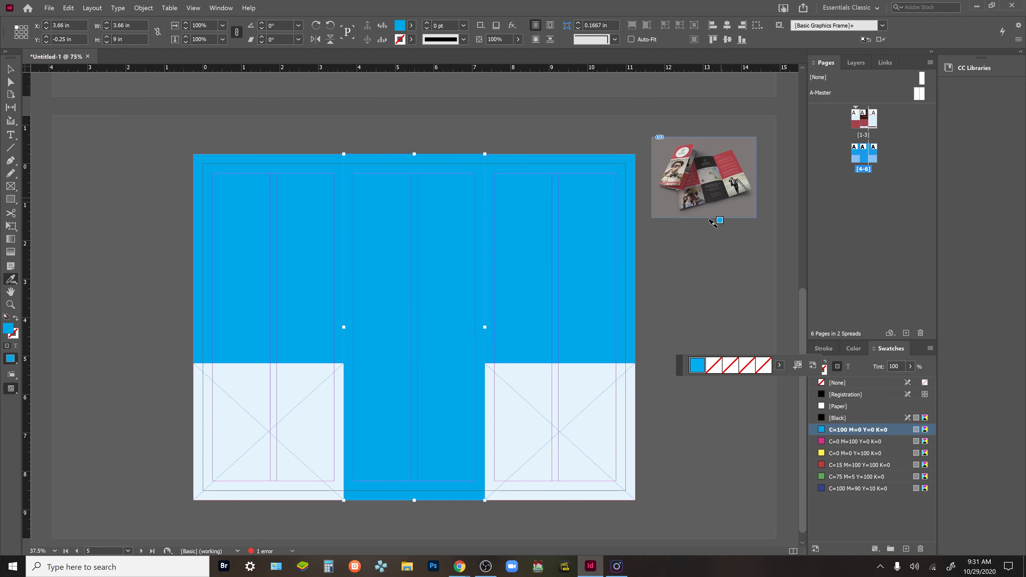
key("ctrl+z")
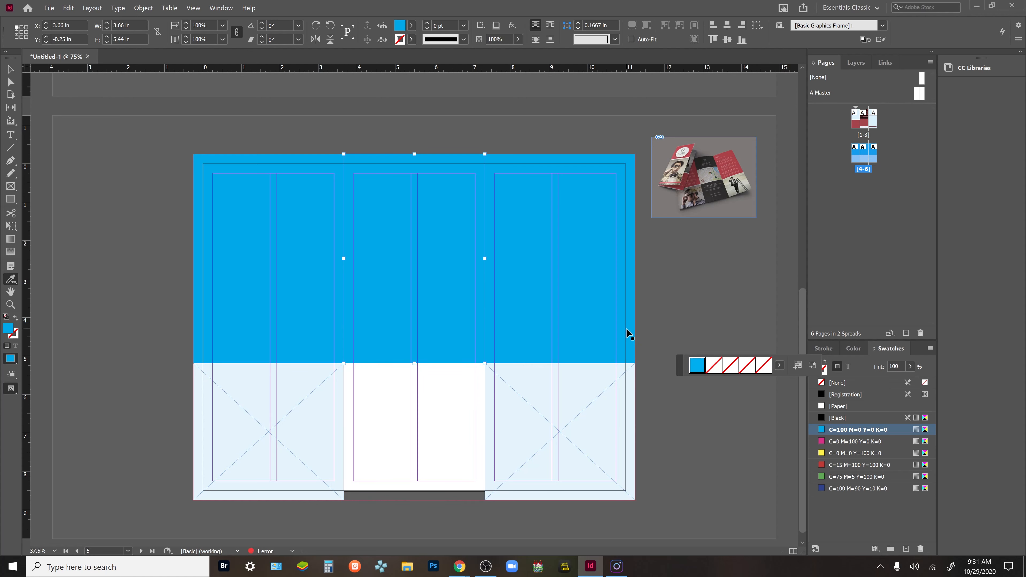
key("ctrl+shift+z")
key("ctrl+shift+z")
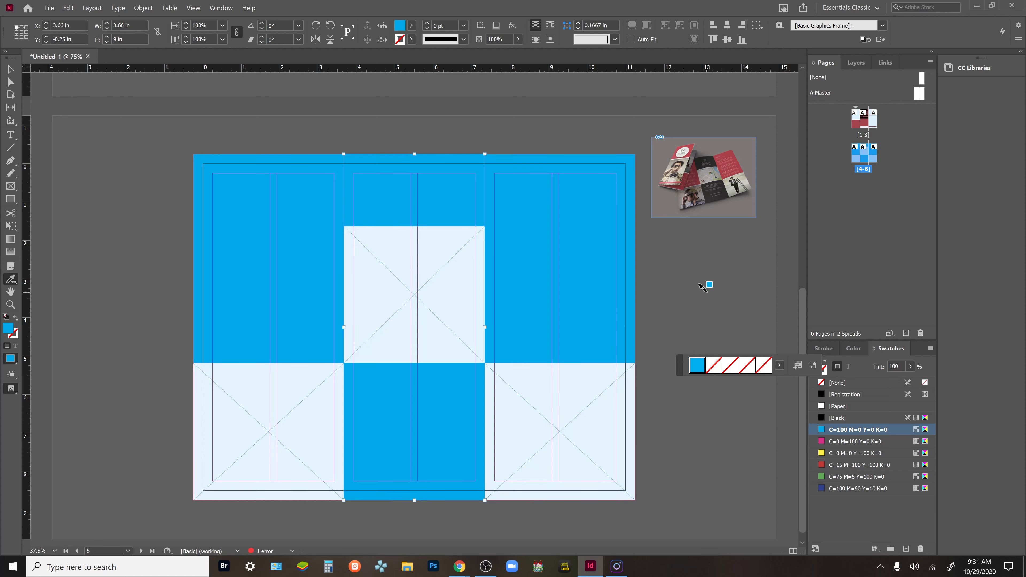
left_click(11, 70)
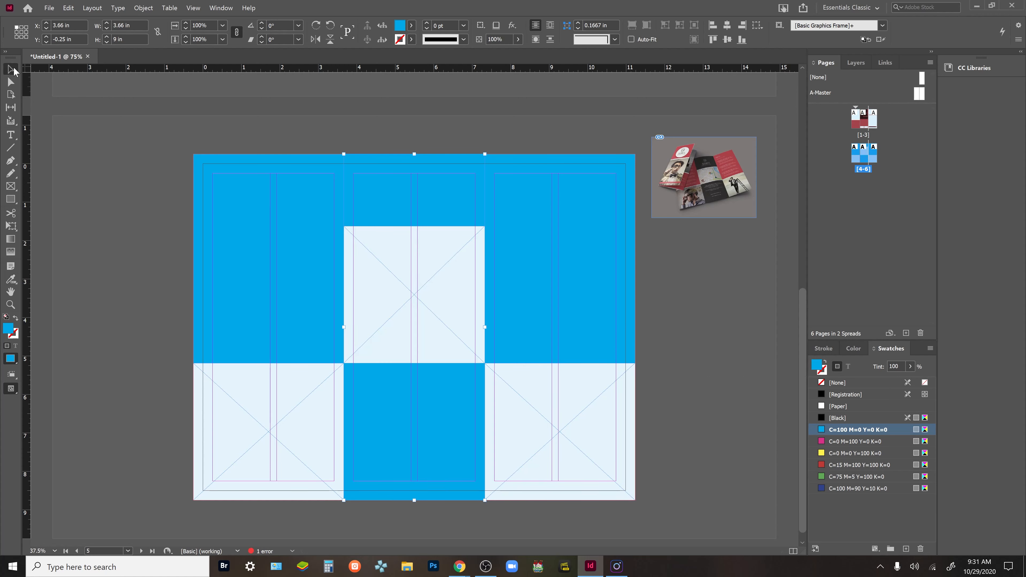
Extract a color theme from the reference brochure image with the Color Theme tool
left_click(17, 284)
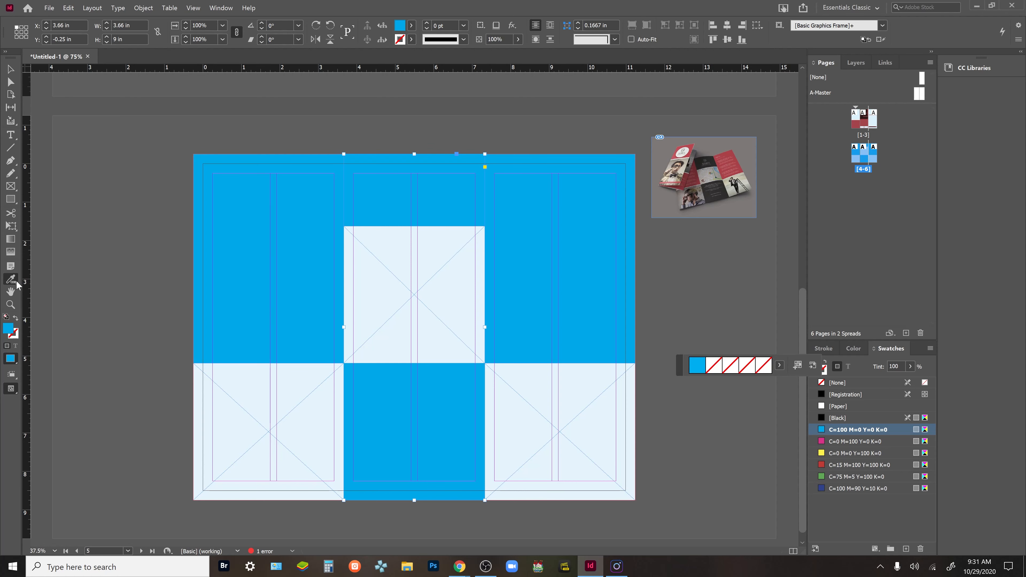
left_click(726, 154)
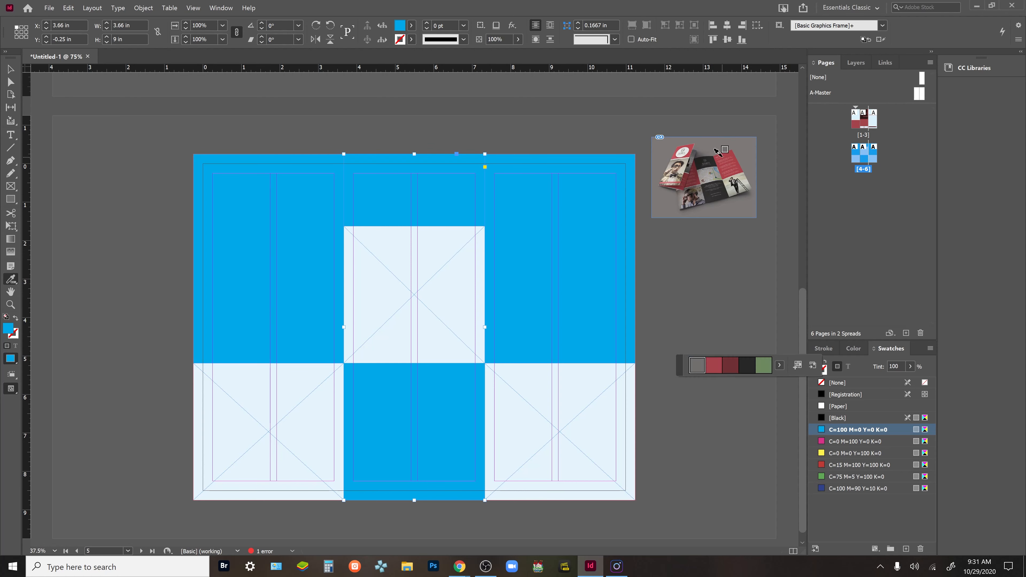
Try the theme's dark red on the cyan blocks and its green on the middle block
left_click(736, 366)
left_click(451, 190)
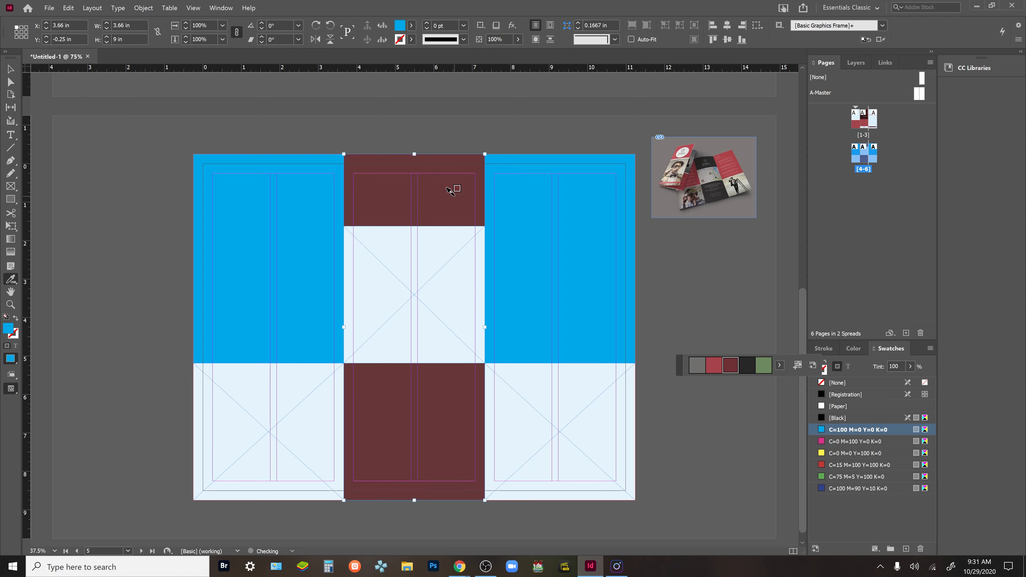
key("ctrl+z")
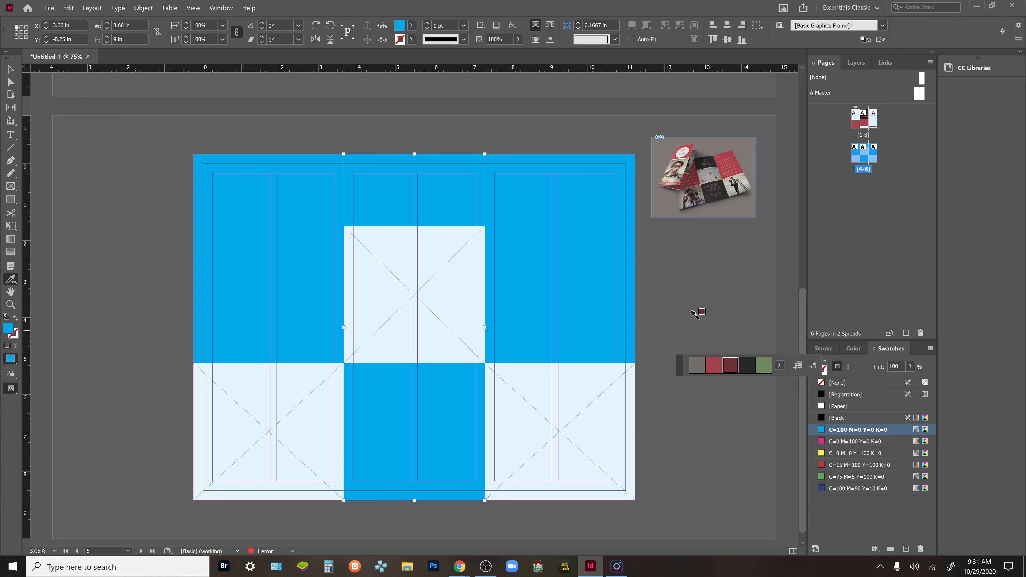
left_click(605, 257)
left_click(299, 248)
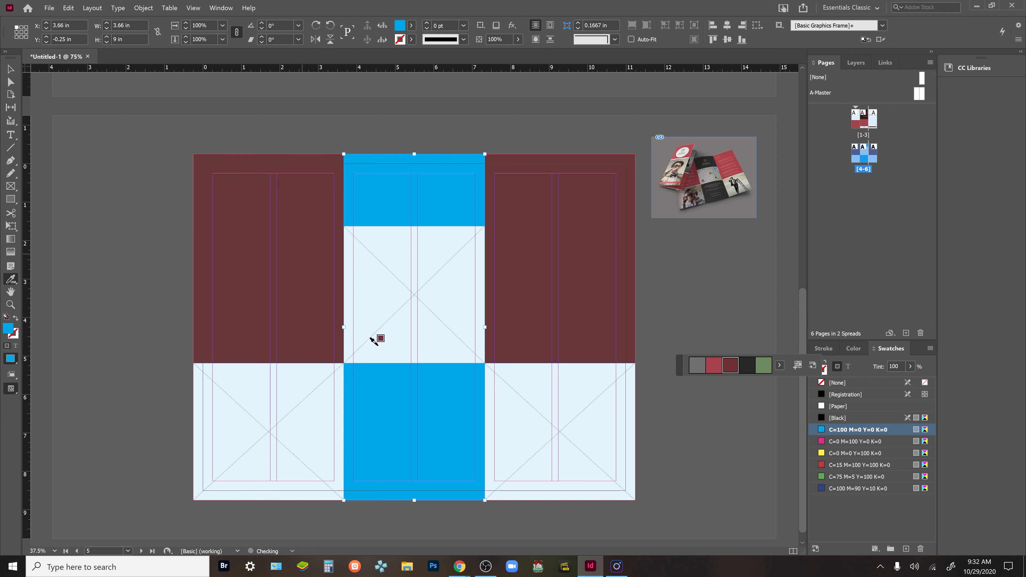
left_click(762, 369)
left_click(372, 439)
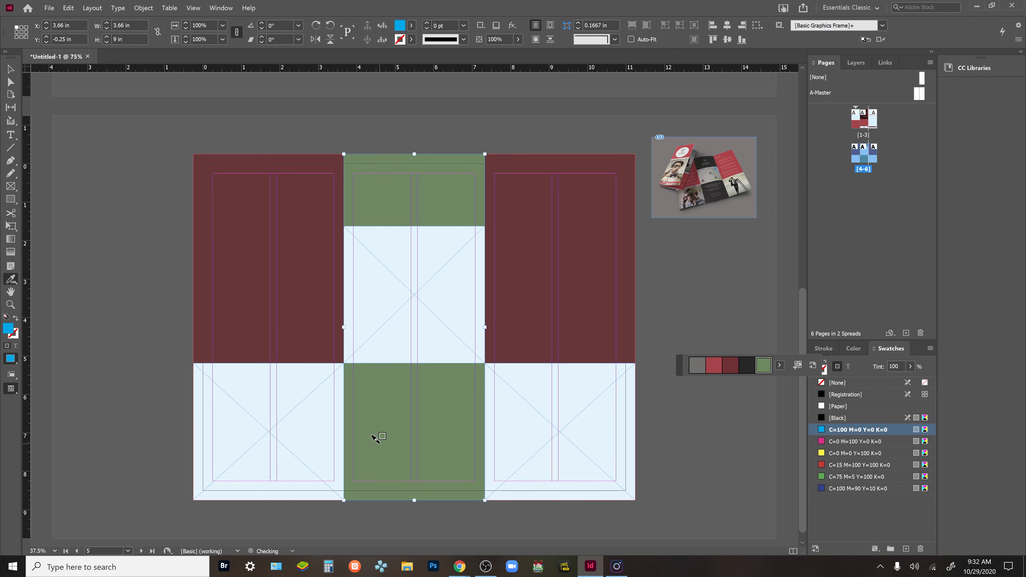
Fill the middle block with the theme's near-black and both outer blocks with its lighter red
left_click(747, 366)
left_click(424, 410)
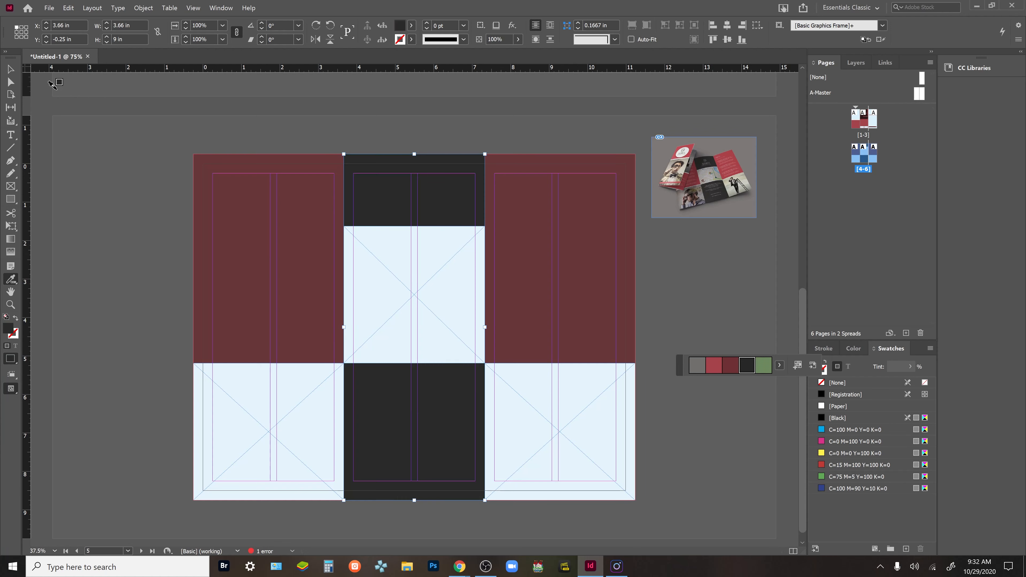
left_click(717, 371)
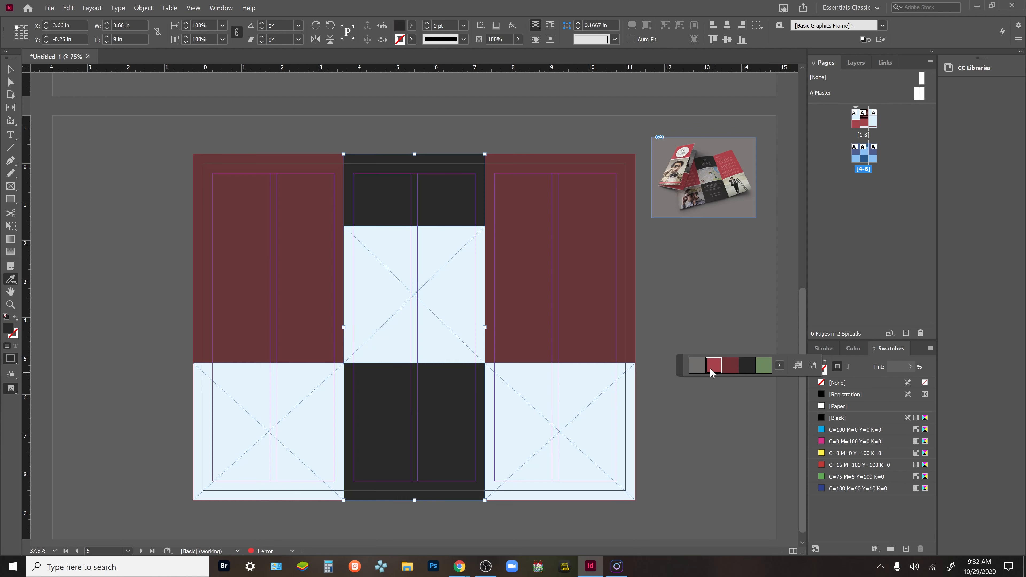
left_click(557, 288)
left_click(214, 282)
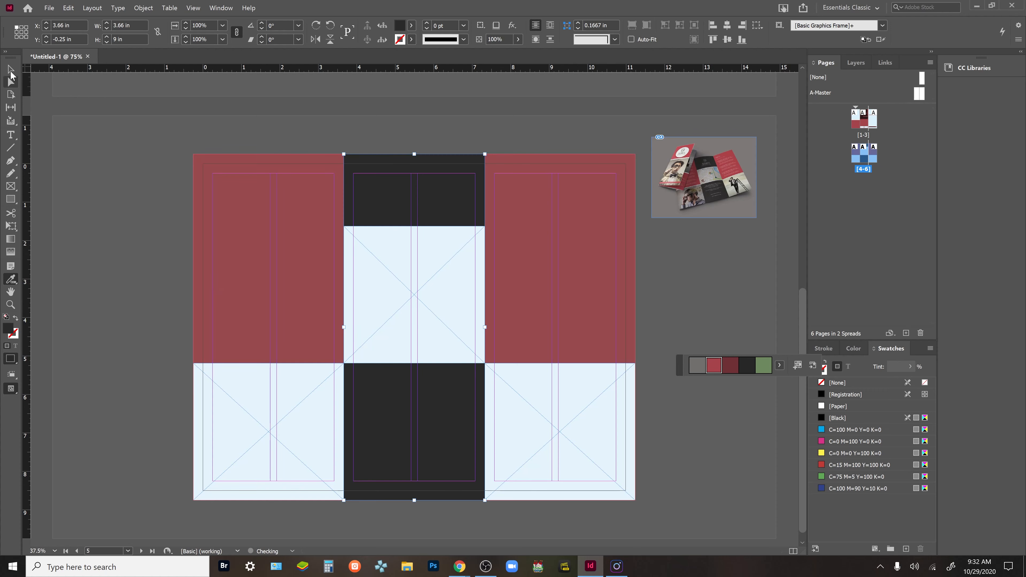
left_click(11, 70)
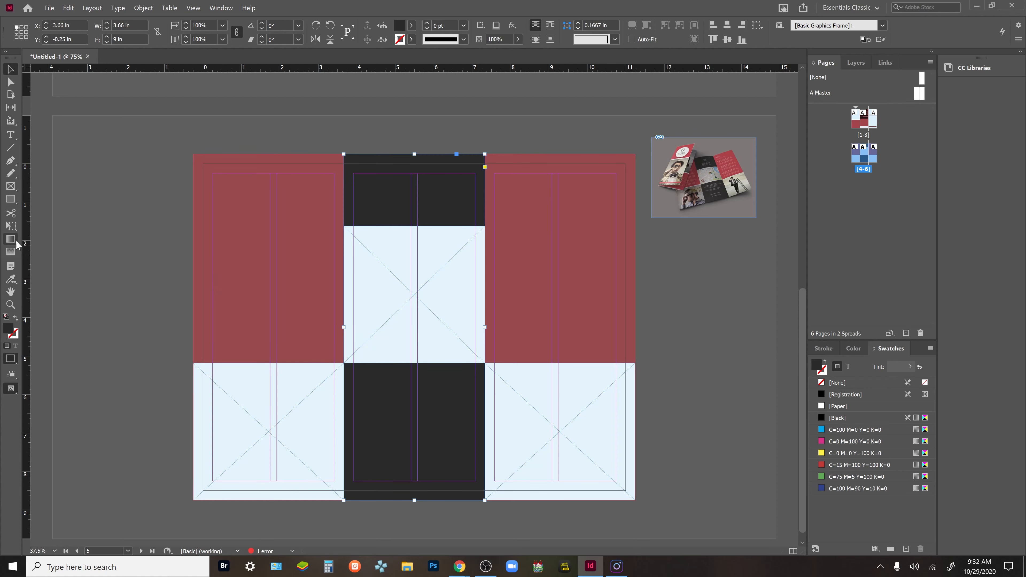
Draw a strokeless [Paper] strip 11.48 × 0.17 in across the whole spread along the upper edge of the bottom image frames
left_click(12, 199)
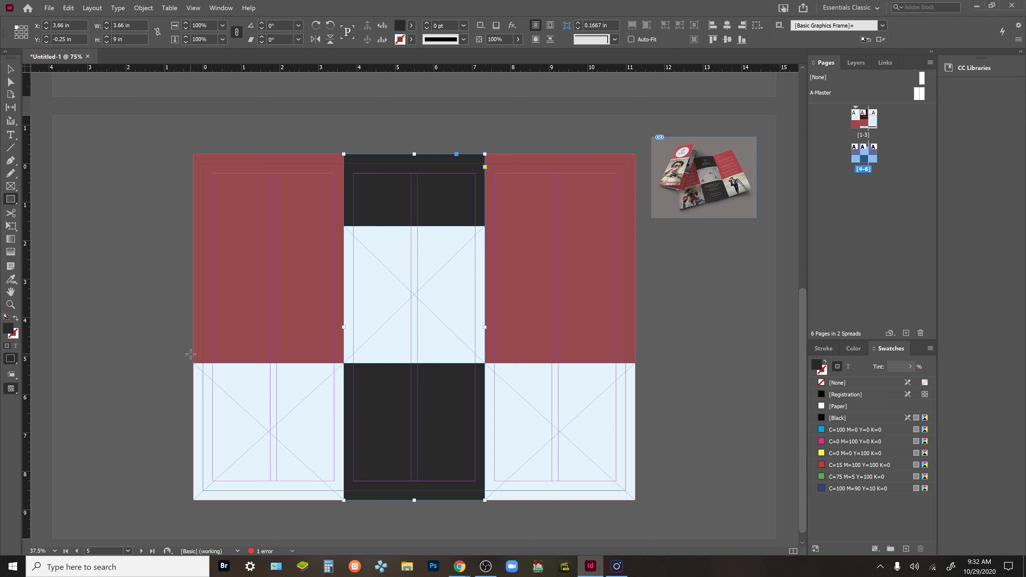
mouse_move(192, 354)
left_mouse_down()
mouse_move(298, 390)
mouse_move(346, 376)
mouse_move(640, 369)
left_mouse_up()
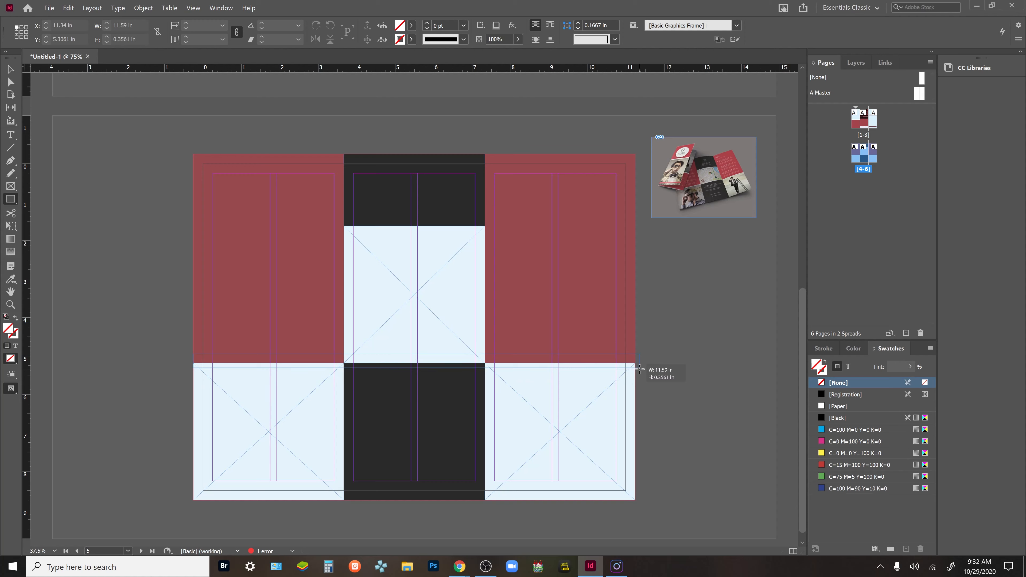
left_click_drag(640, 369, 636, 368)
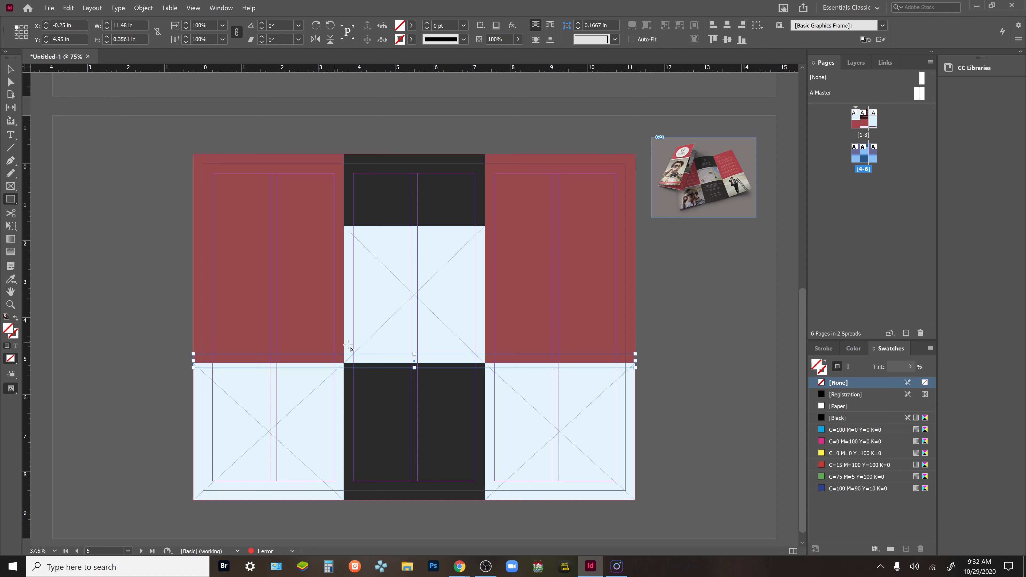
left_click(839, 407)
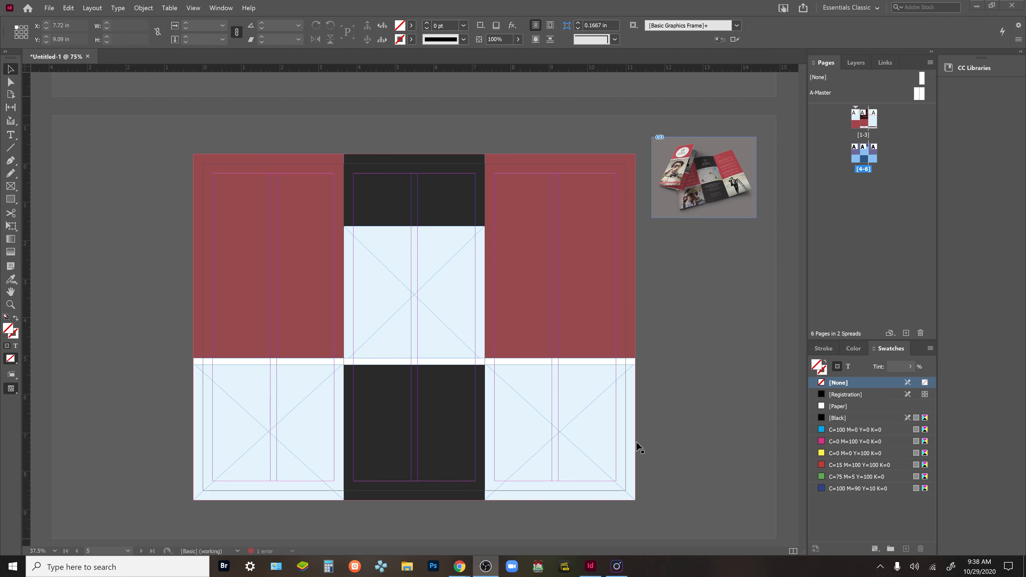
Copy the white strip to the upper edge of the middle image frame and shorten it at both ends to the middle panel's width
left_click(431, 363)
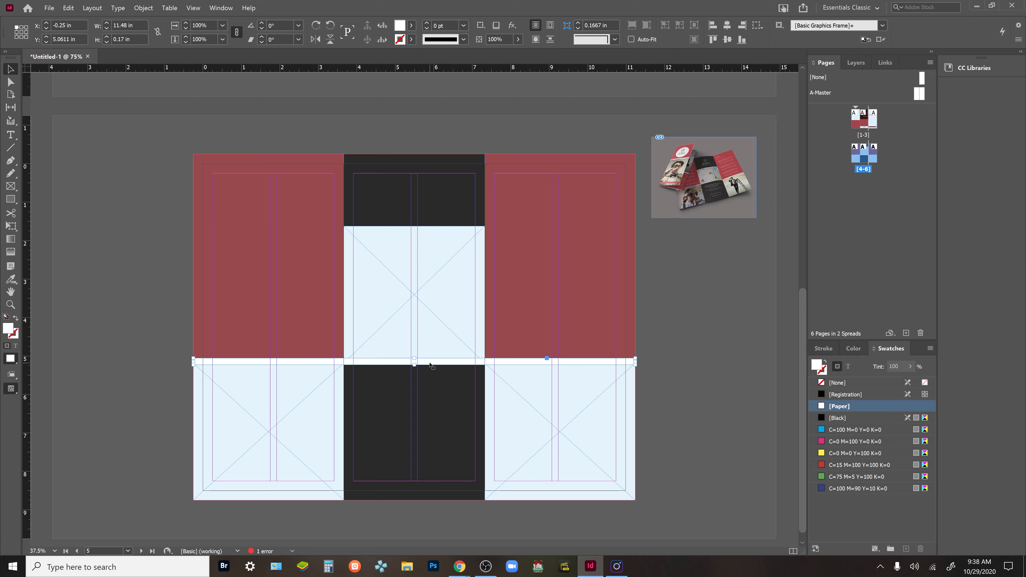
left_click_drag(431, 365, 443, 234)
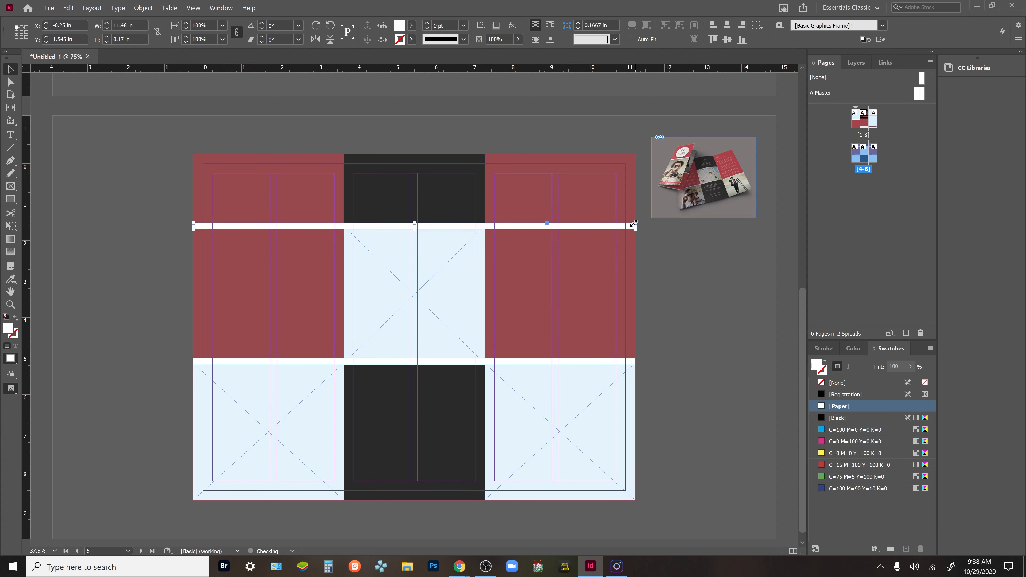
left_click_drag(635, 227, 485, 233)
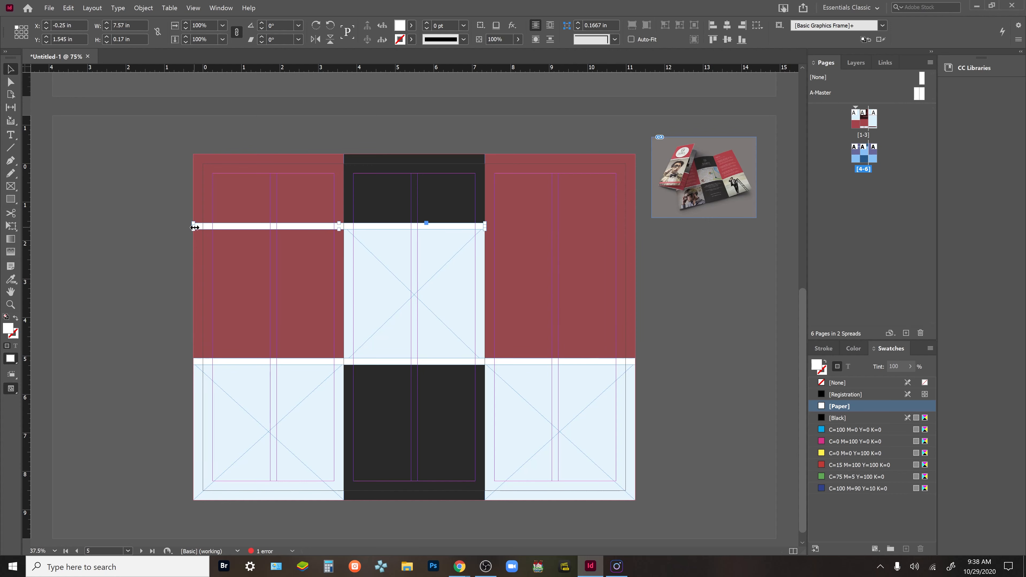
left_click_drag(194, 228, 344, 228)
Add a 3.23 × 4.52 in frame of [Paper]-colored placeholder text on the right red block and copy it onto the left red block
left_click(10, 135)
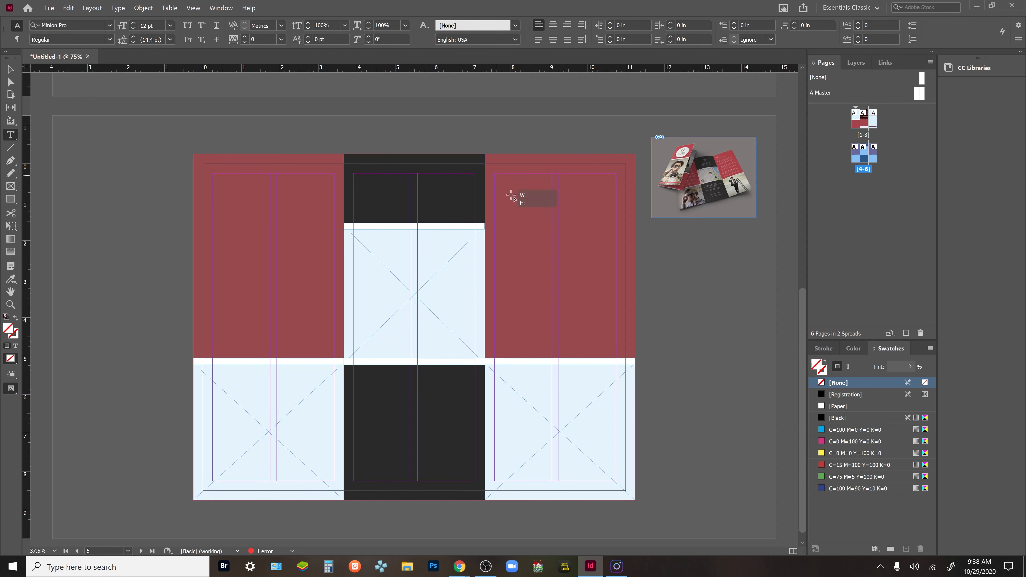
left_click_drag(494, 174, 619, 347)
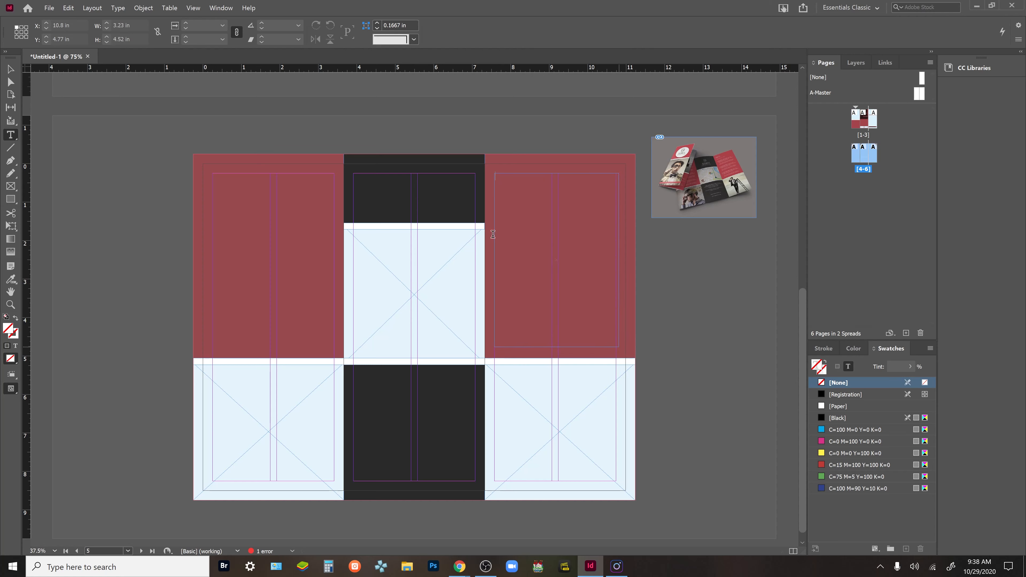
left_click(118, 8)
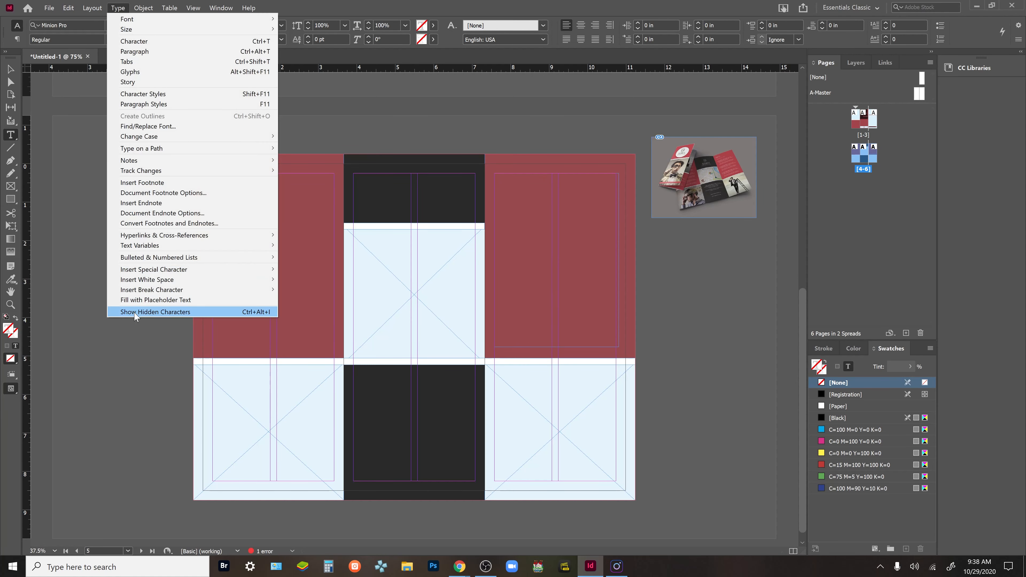
left_click(145, 300)
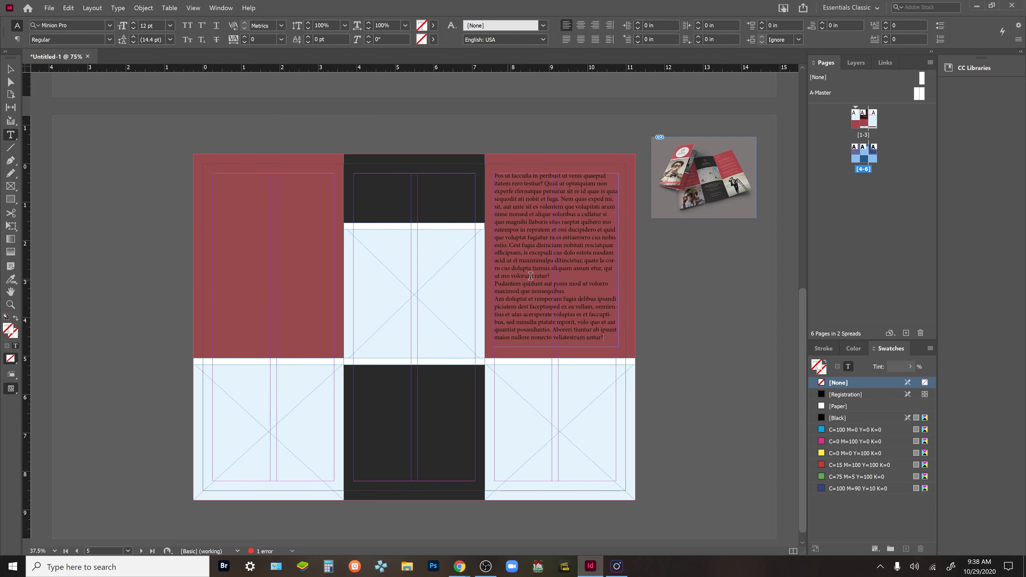
key("ctrl+a")
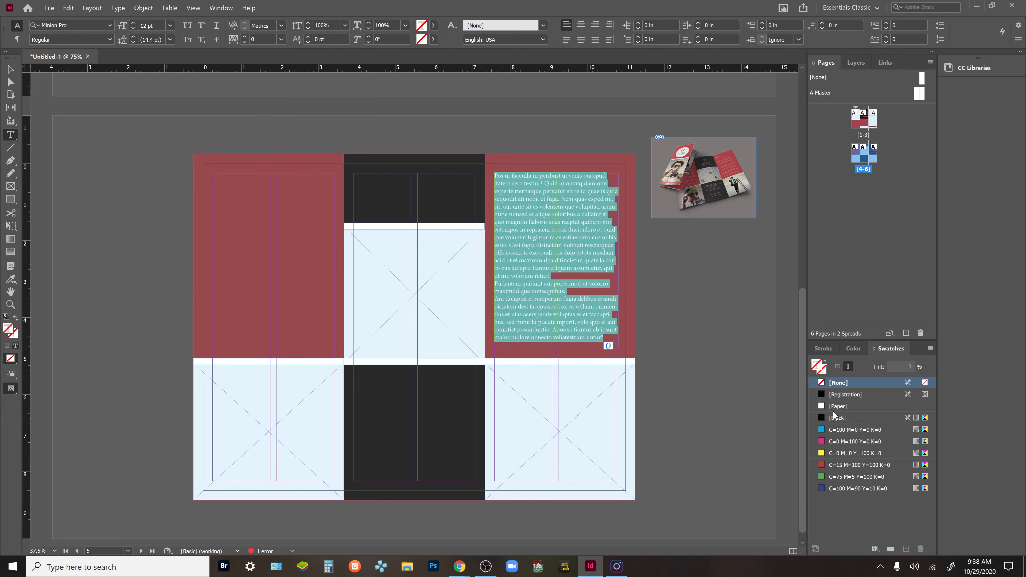
left_click(835, 409)
left_click(17, 71)
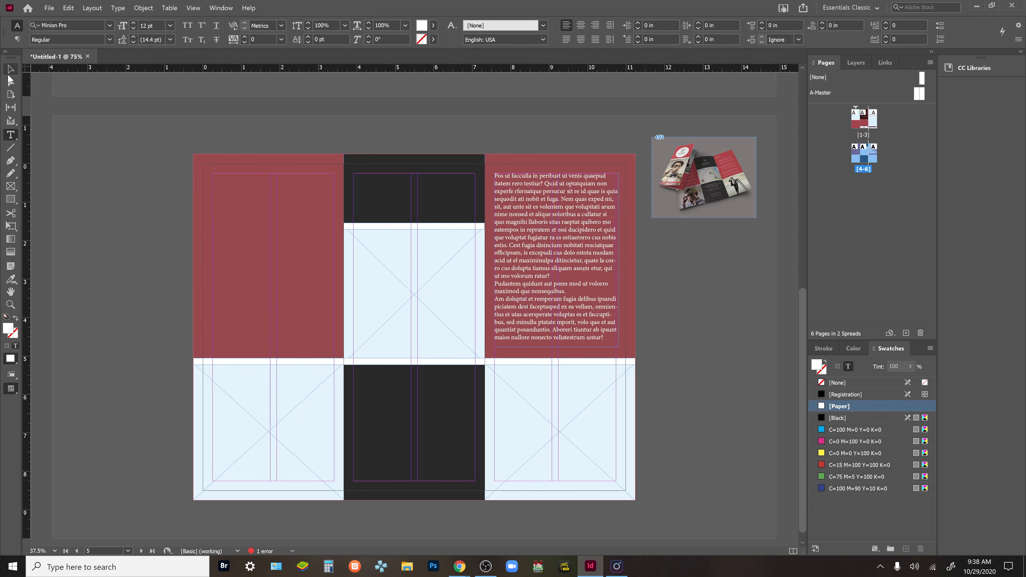
left_click_drag(346, 238, 249, 247)
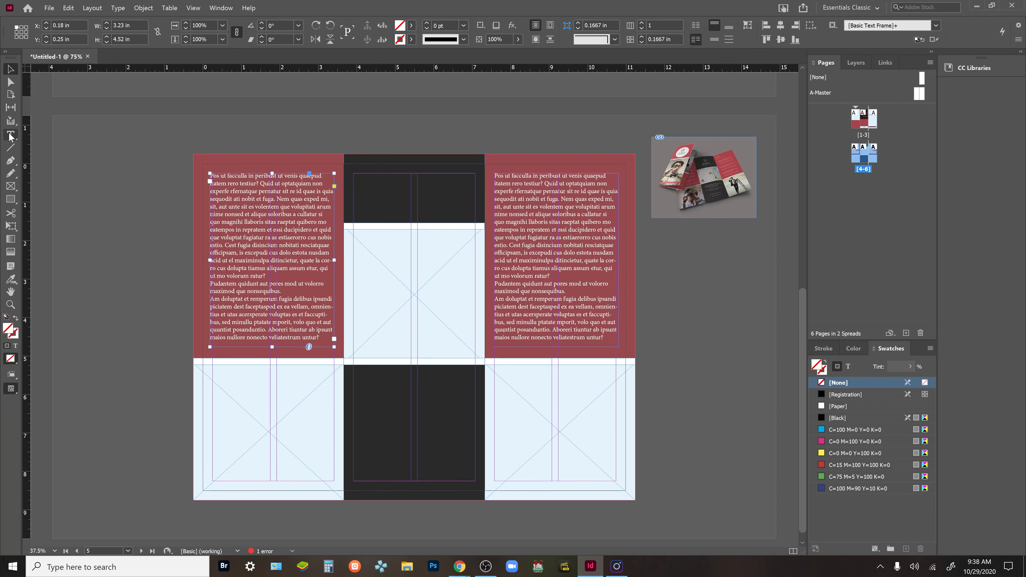
Draw a 0.88 in square frame in the upper black area, fill it with the image frames' light blue, and center it in the panel
left_click(11, 187)
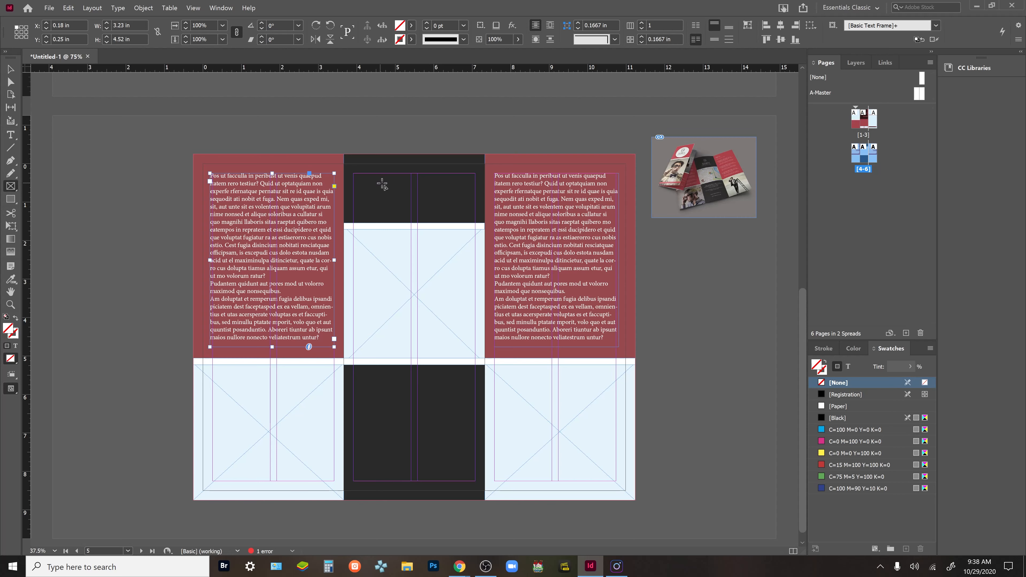
left_click_drag(392, 184, 444, 216)
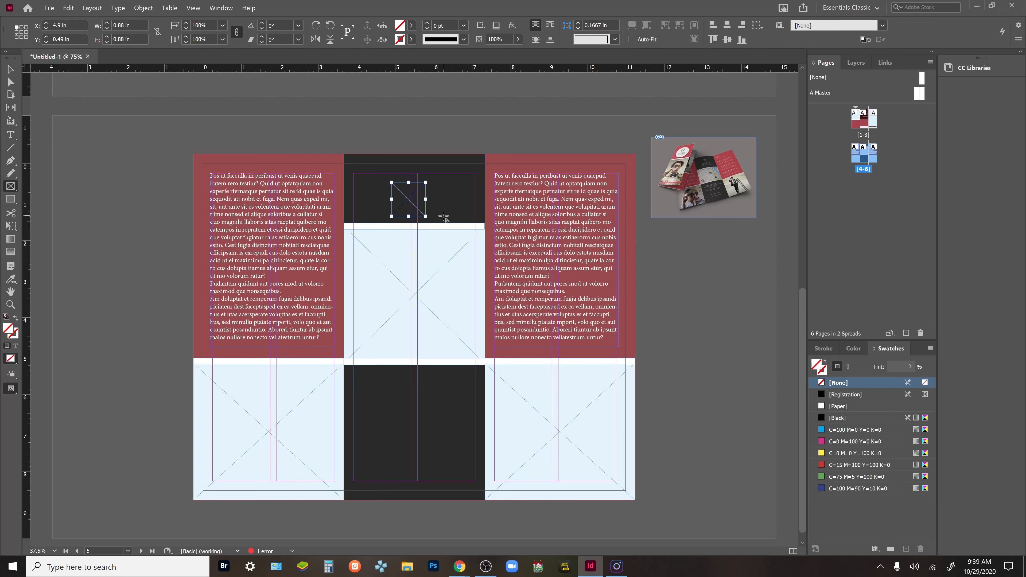
key("i")
left_click(541, 406)
key("v")
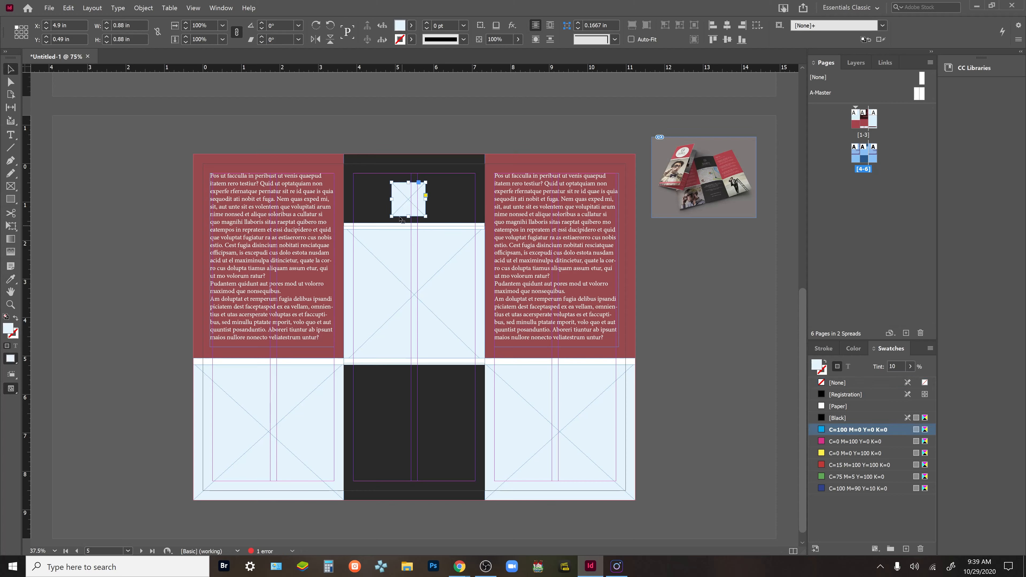
left_click_drag(408, 199, 413, 194)
left_click(754, 348)
Draw a text frame within the margins of the lower black block and fill it with placeholder text in [Paper]
key("t")
mouse_move(353, 374)
left_mouse_down()
mouse_move(471, 465)
mouse_move(475, 481)
left_mouse_up()
left_click(118, 8)
left_click(155, 300)
left_click(838, 406)
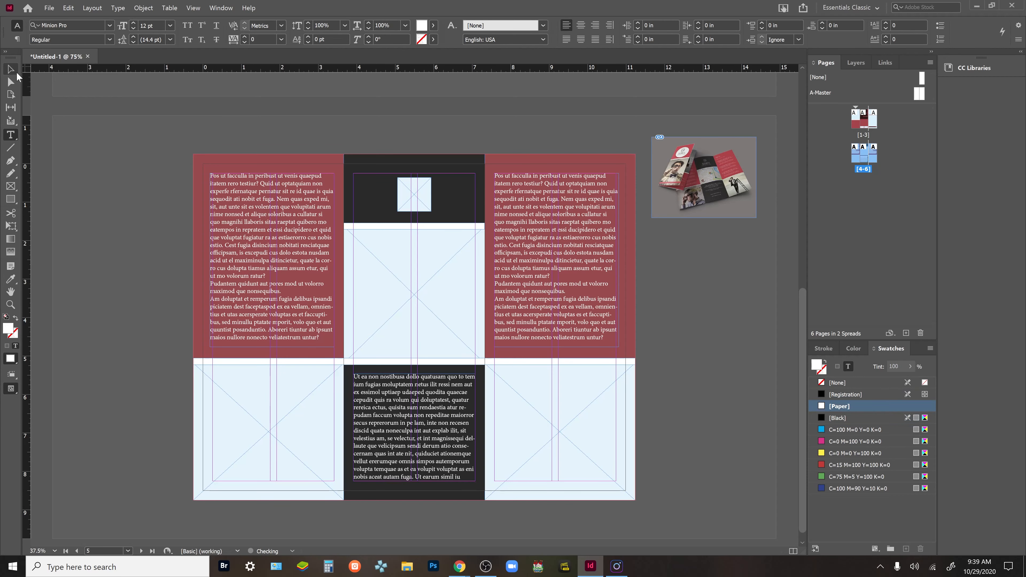
key("Escape")
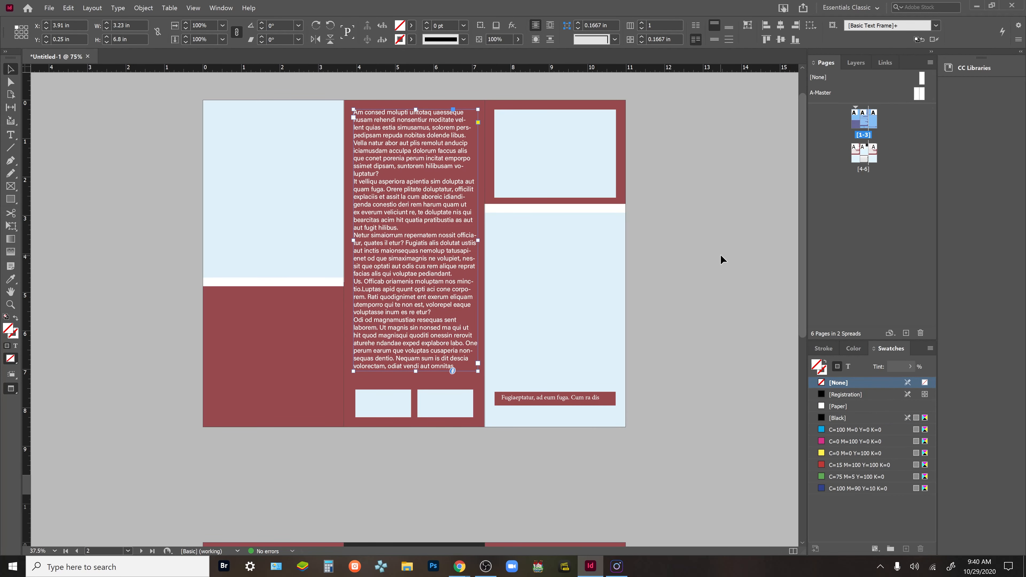